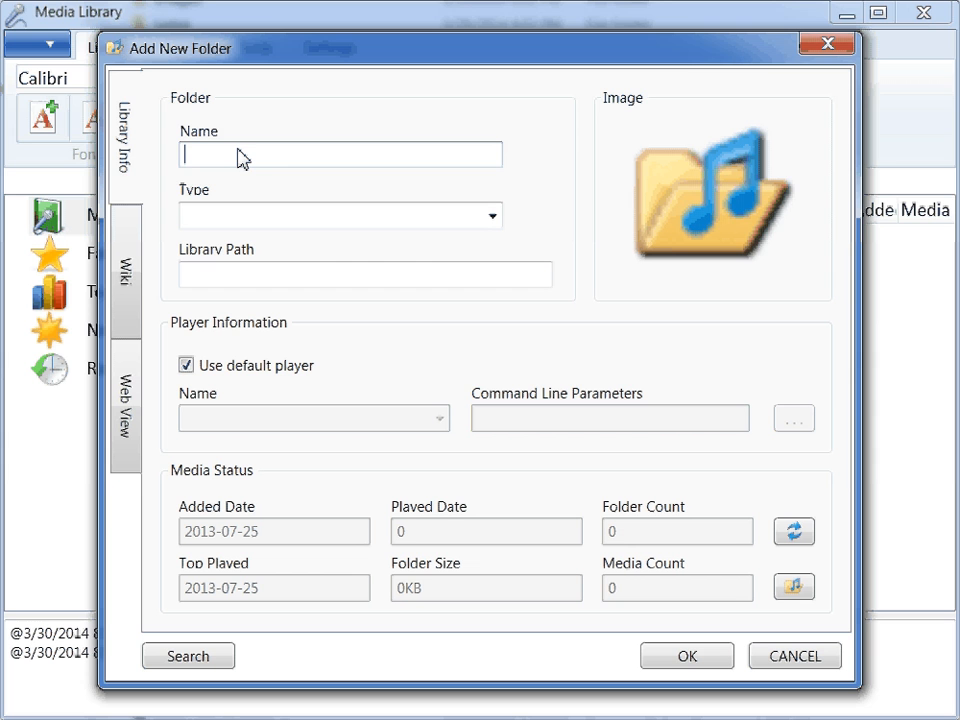
- Name the new library folder English Karaoke
type("English ")
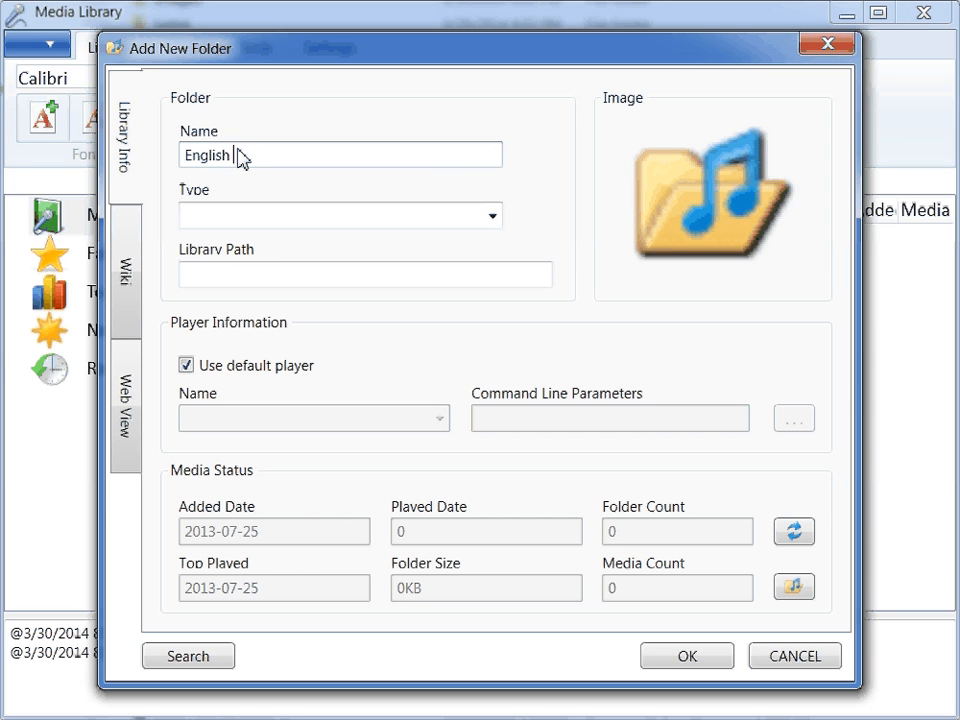
type("Kara9oke")
key("Left")
key("Left")
key("Left")
key("Left")
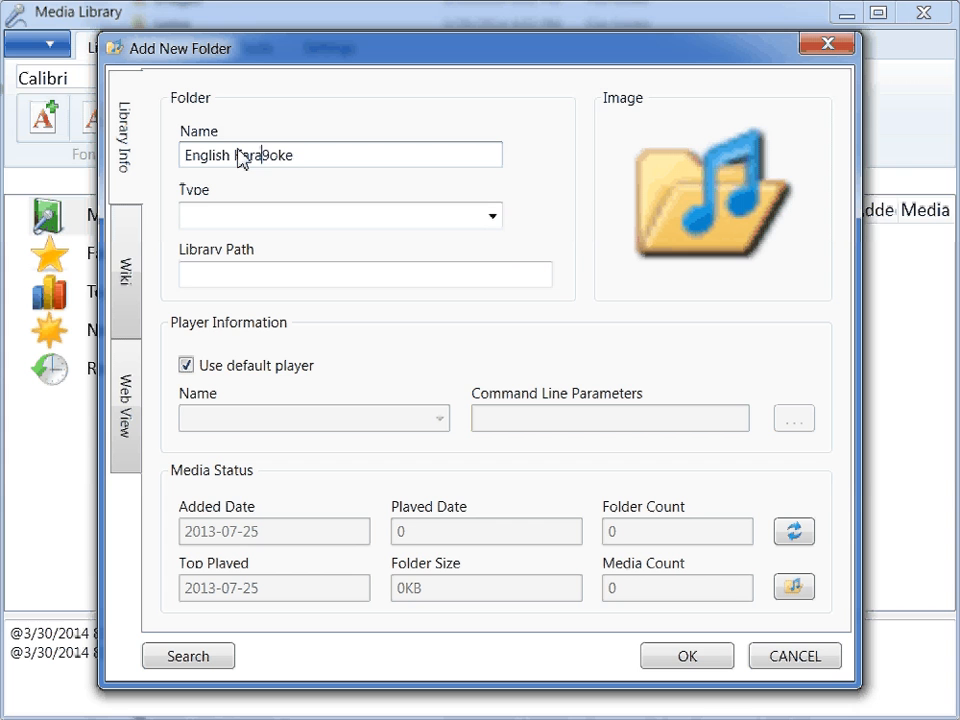
key("Delete")
key("End")
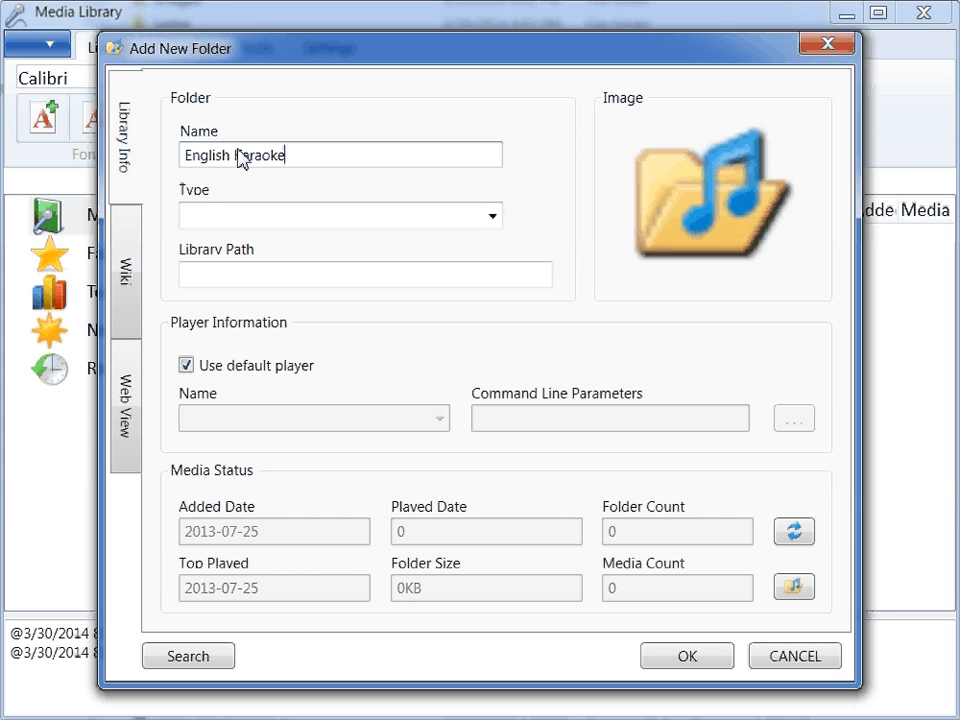
- Set the new folder's type to Folder, keep its default image, and create it
left_click(495, 218)
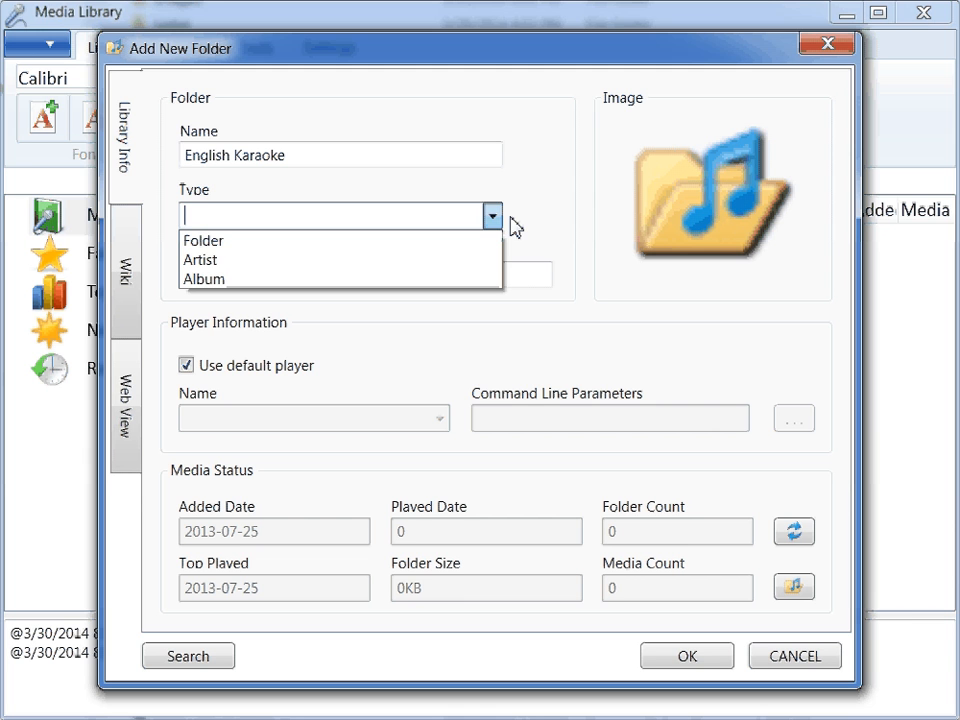
left_click(346, 242)
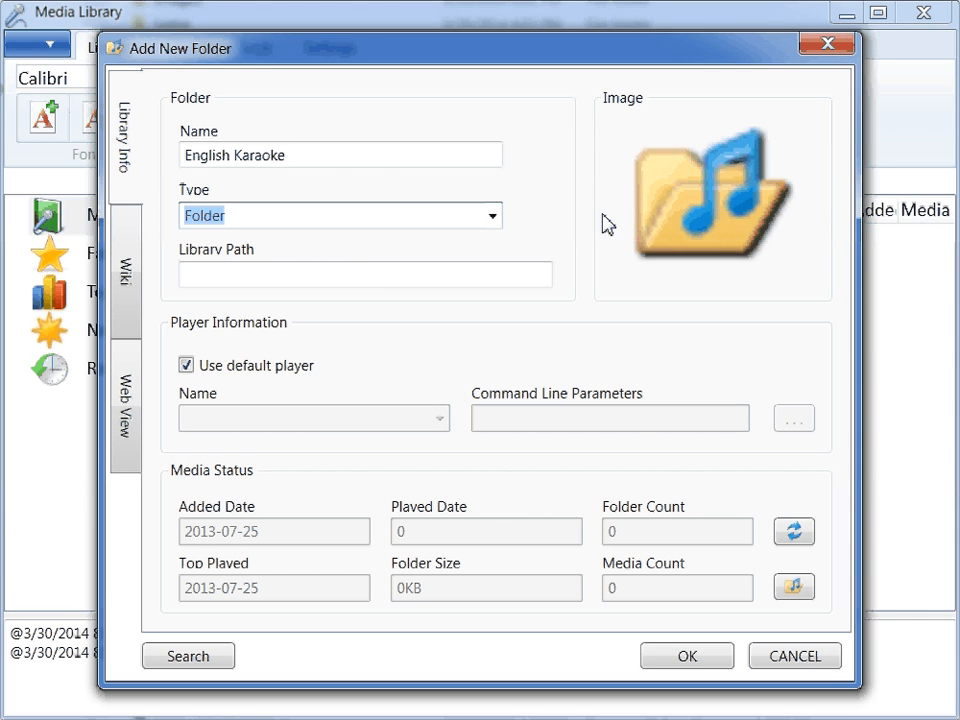
double_click(720, 210)
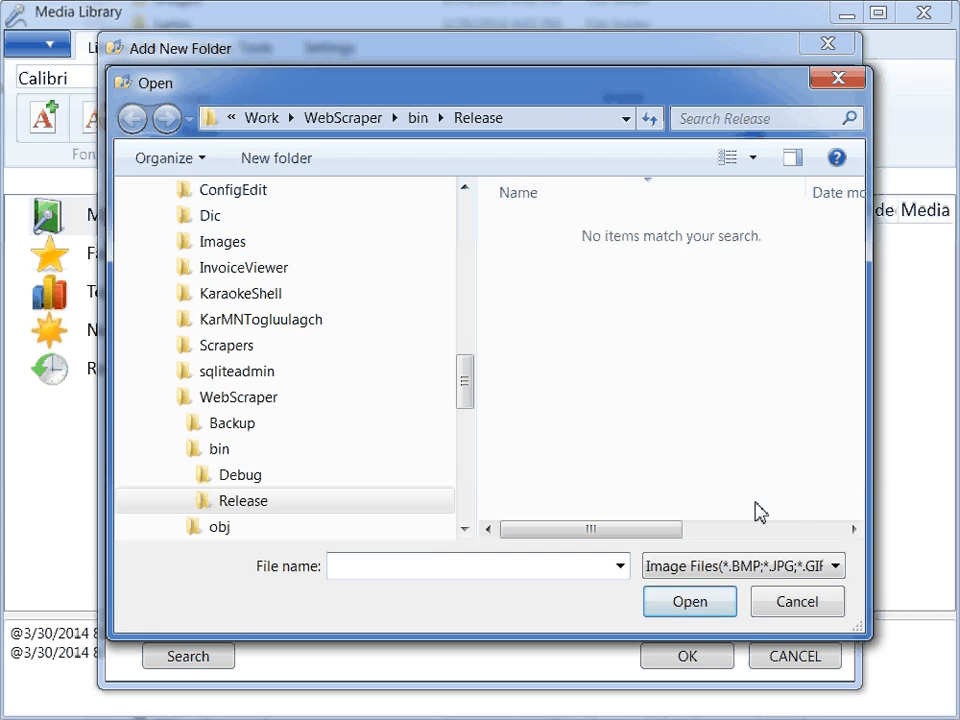
left_click(795, 603)
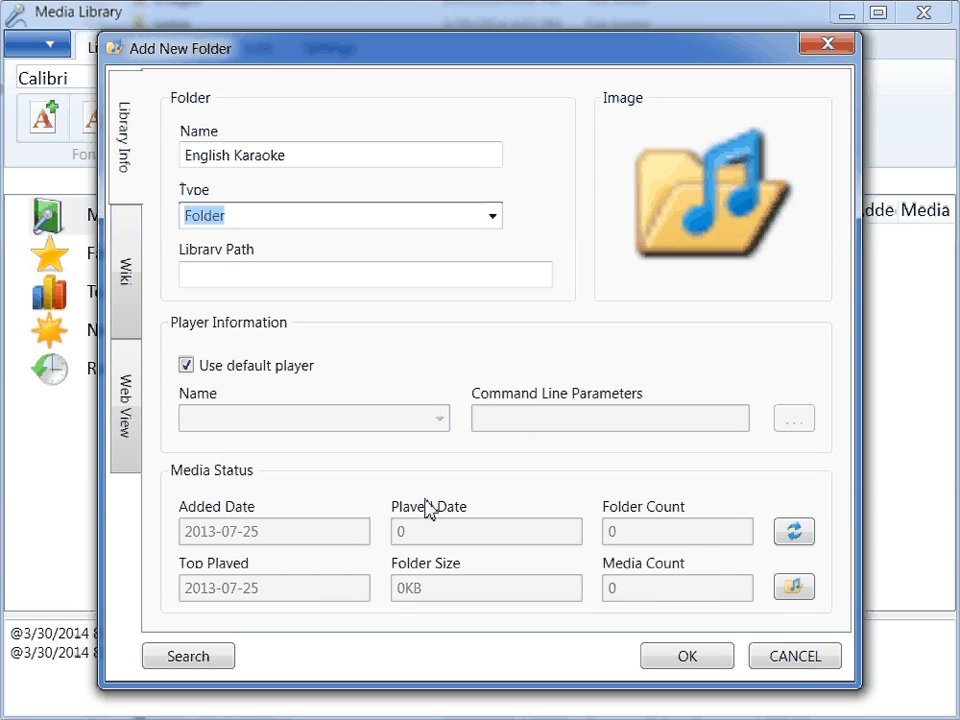
left_click(717, 663)
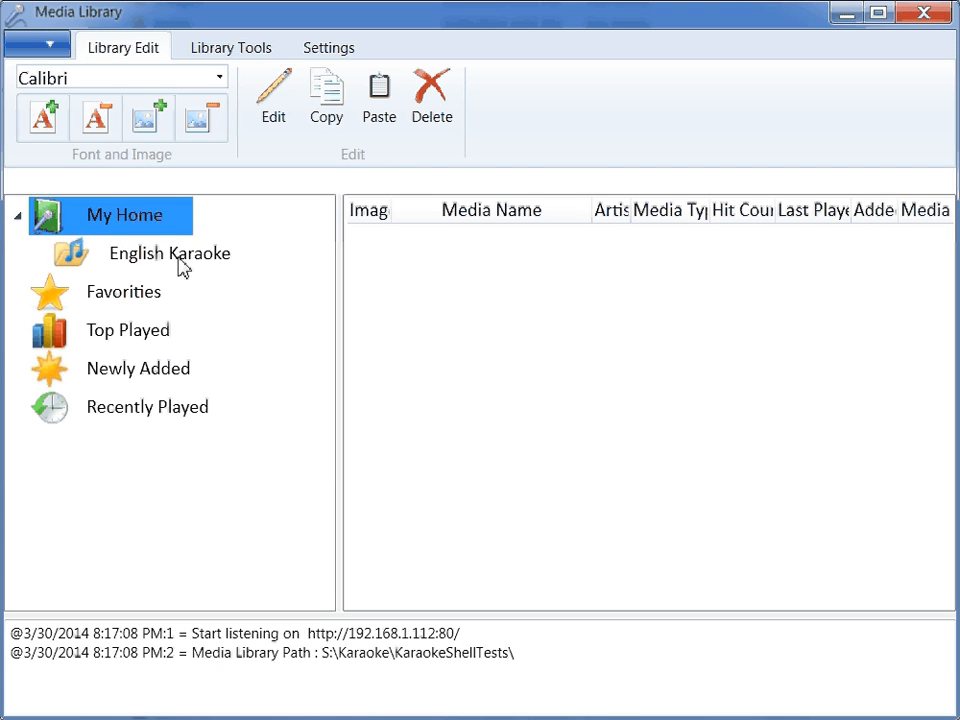
- Open the directory import settings for the English Karaoke folder
left_click(182, 267)
right_click(181, 264)
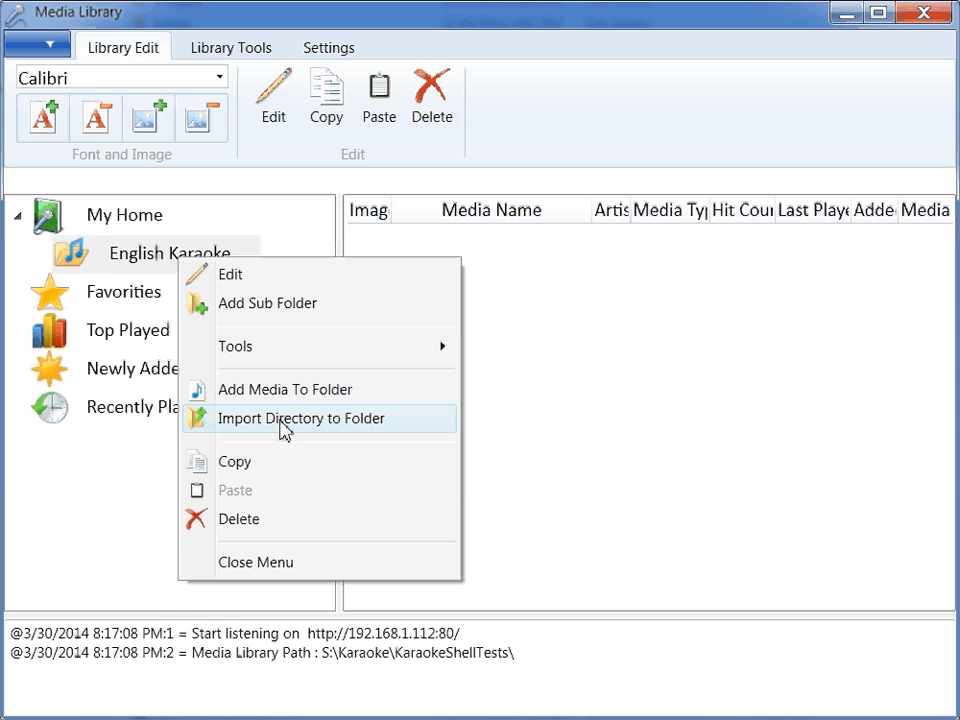
left_click(316, 426)
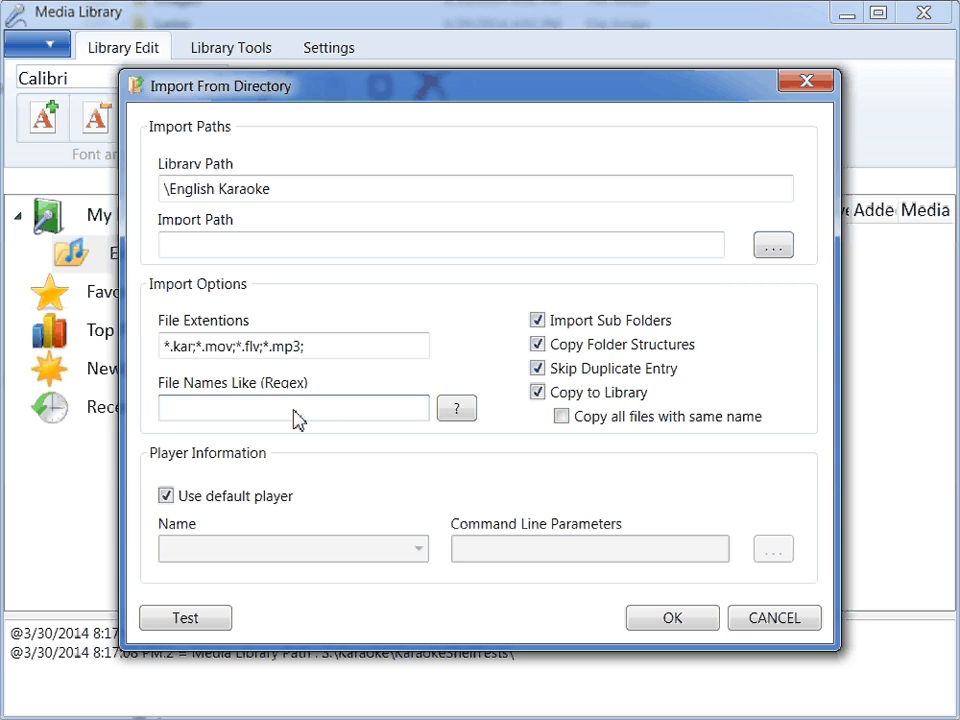
type("A*")
key("BackSpace")
type(".*")
key("shift+Left")
key("shift+Left")
key("shift+Left")
key("BackSpace")
left_click(602, 398)
left_click(602, 396)
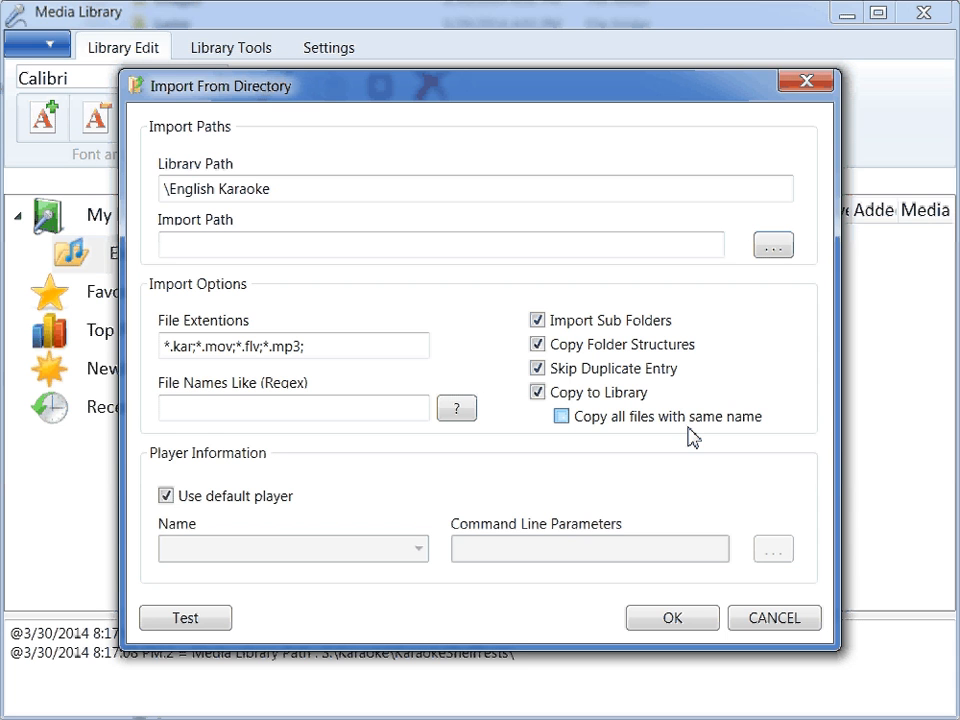
- Enable Copy all files with same name and test the import without an import path, dismissing the resulting notice
left_click(636, 422)
left_click(197, 620)
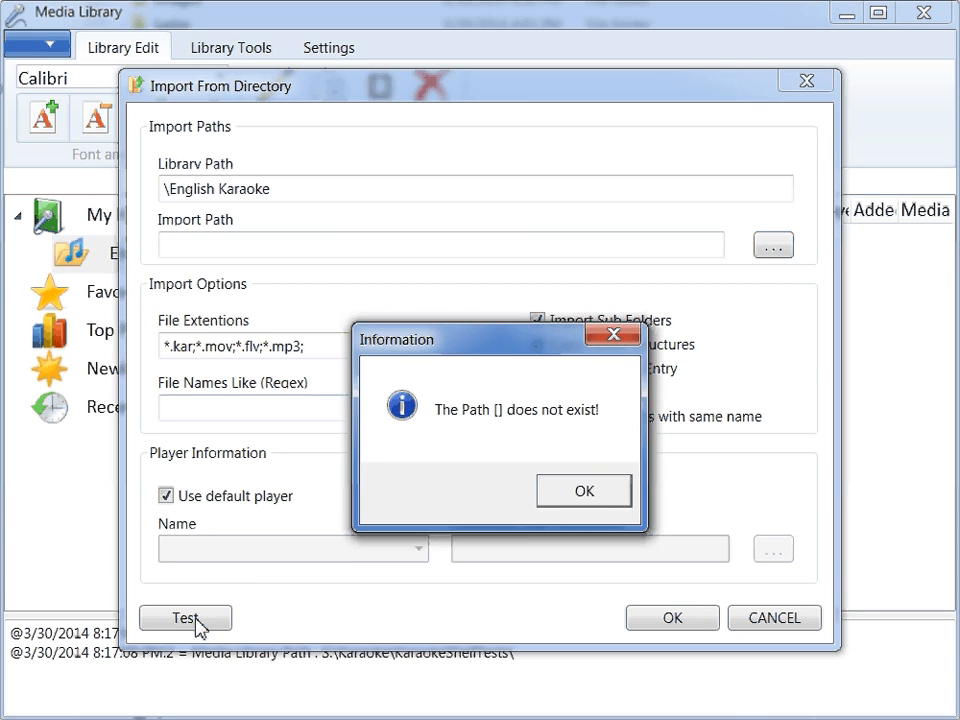
left_click(552, 498)
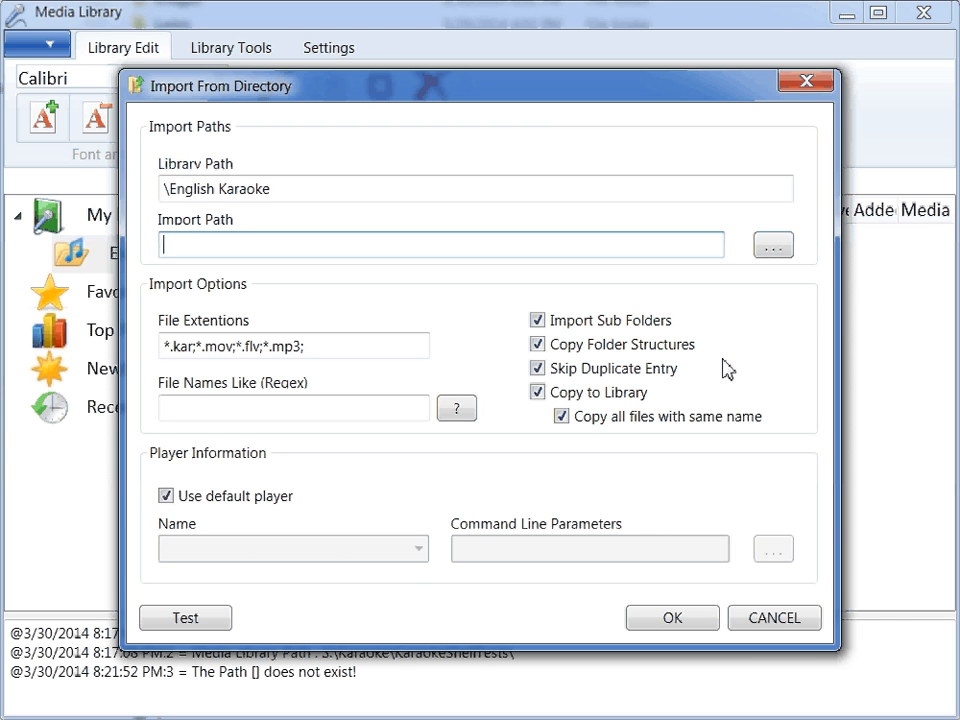
- Choose S:\Karaoke\Karaoke\English\A as the import path
left_click(773, 250)
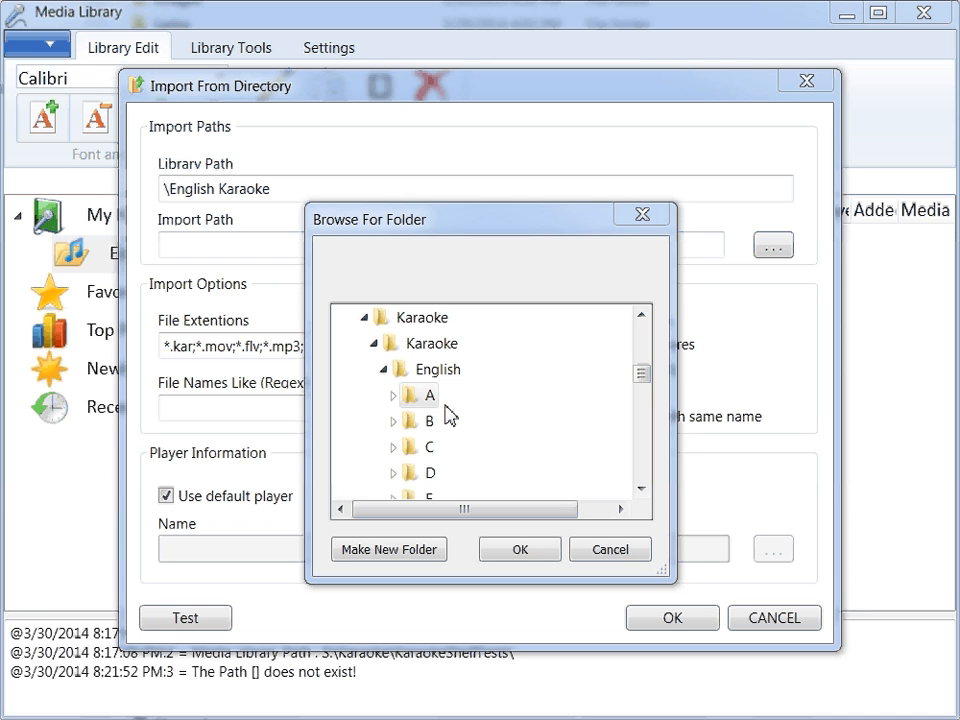
left_click(517, 556)
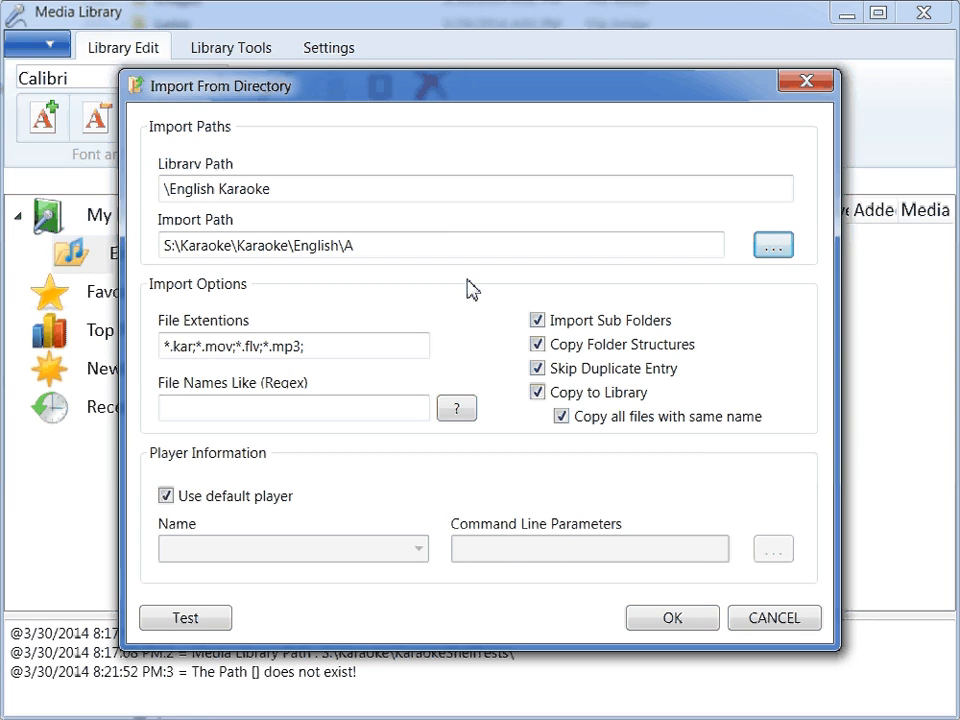
- Limit the imported file extensions to *.kar and turn off Skip Duplicate Entry
left_click(198, 346)
key("shift+End")
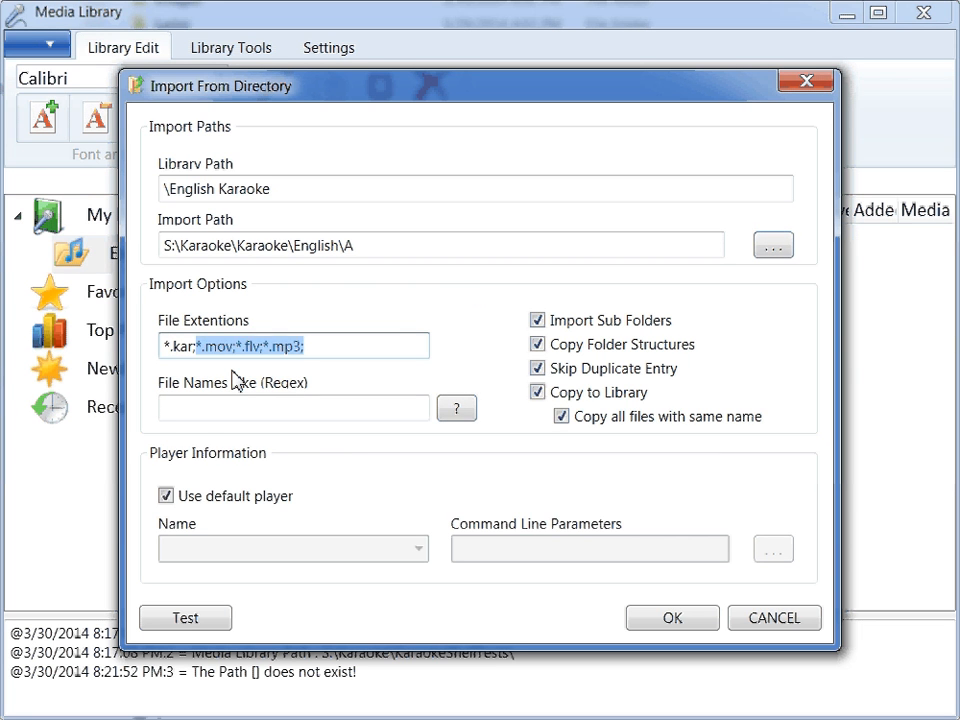
key("Delete")
key("BackSpace")
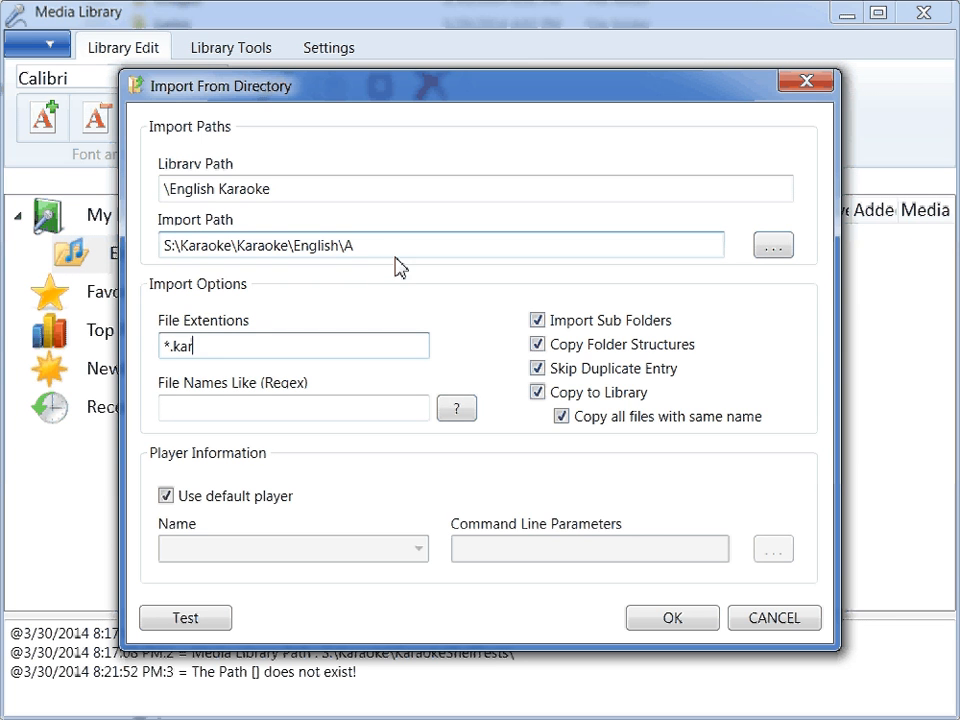
left_click(584, 378)
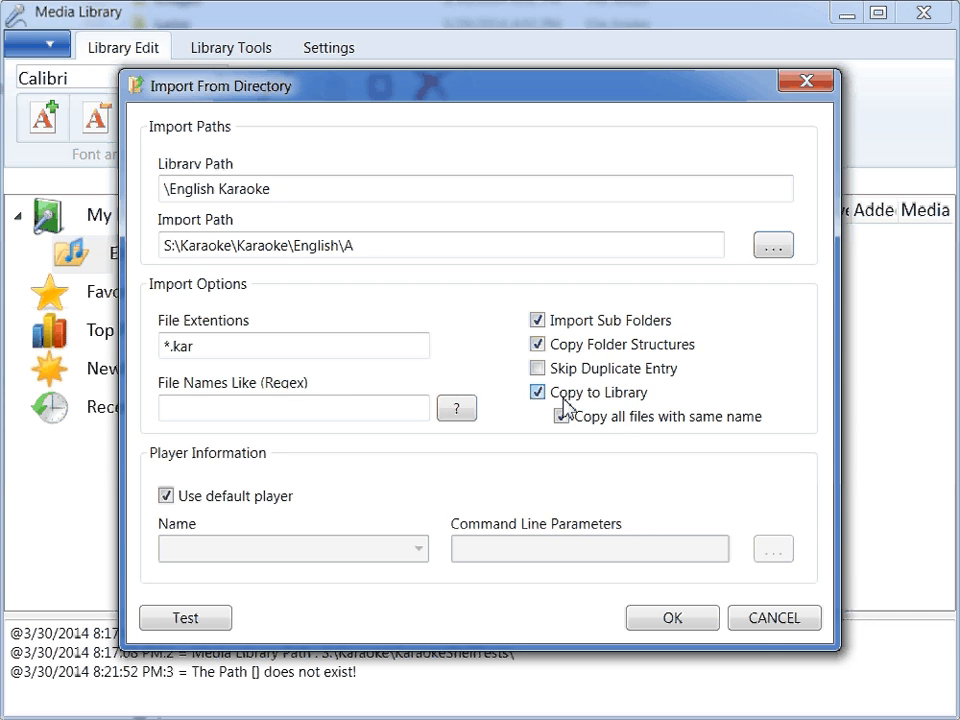
- Run a test import and examine the log for imported, copied and skipped files, closing the log when finished
left_click(190, 620)
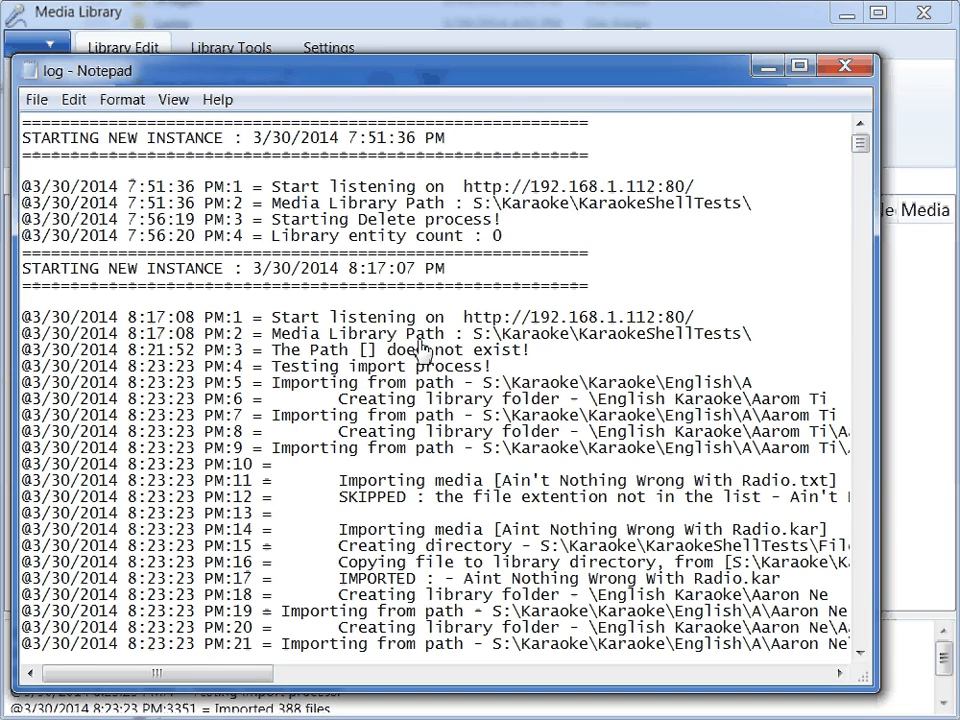
scroll(440, 350, "down", 6)
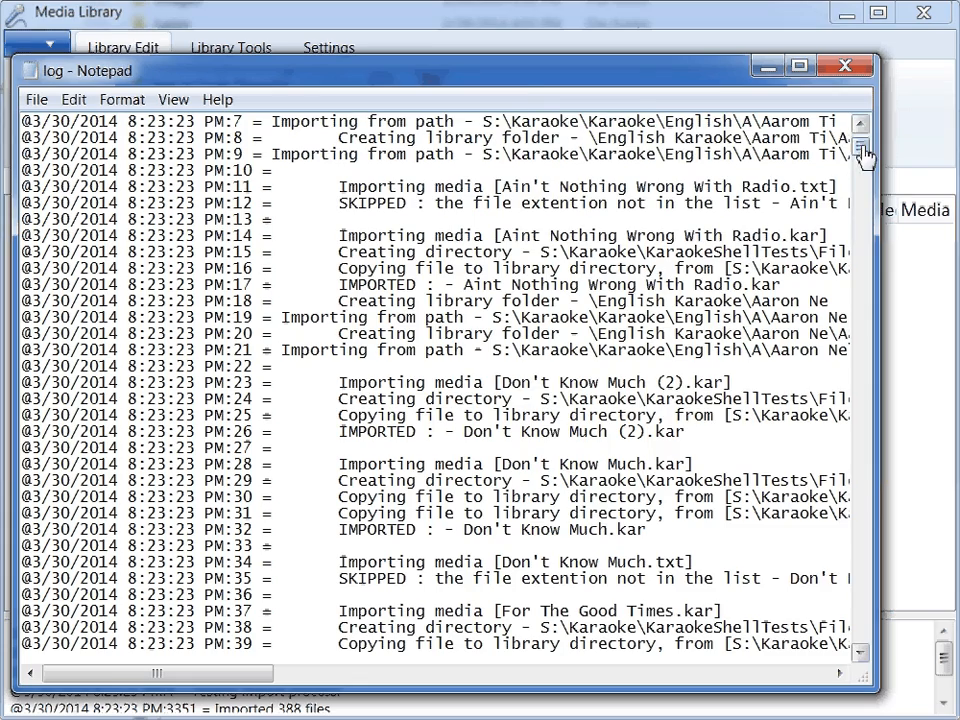
left_click_drag(864, 150, 857, 628)
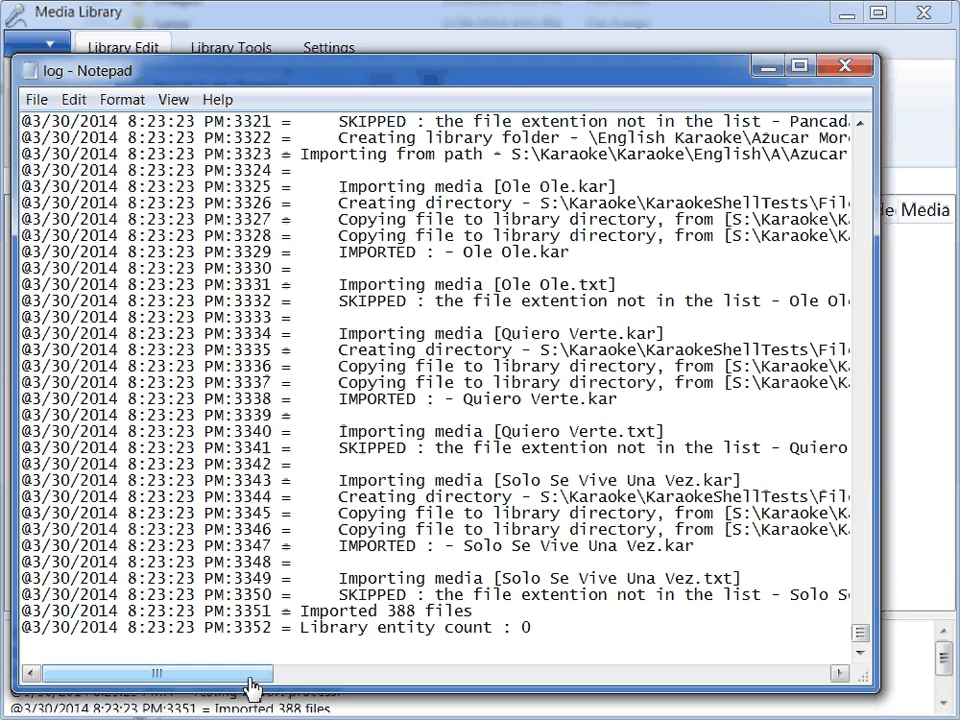
left_click_drag(250, 682, 266, 682)
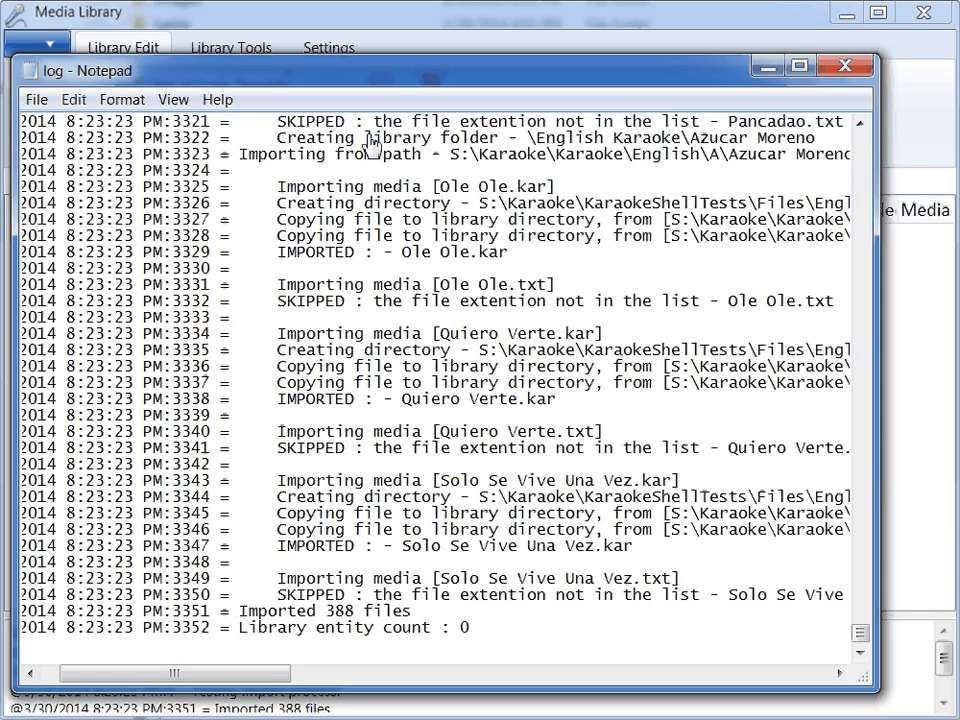
left_click(588, 432)
scroll(605, 462, "up", 1)
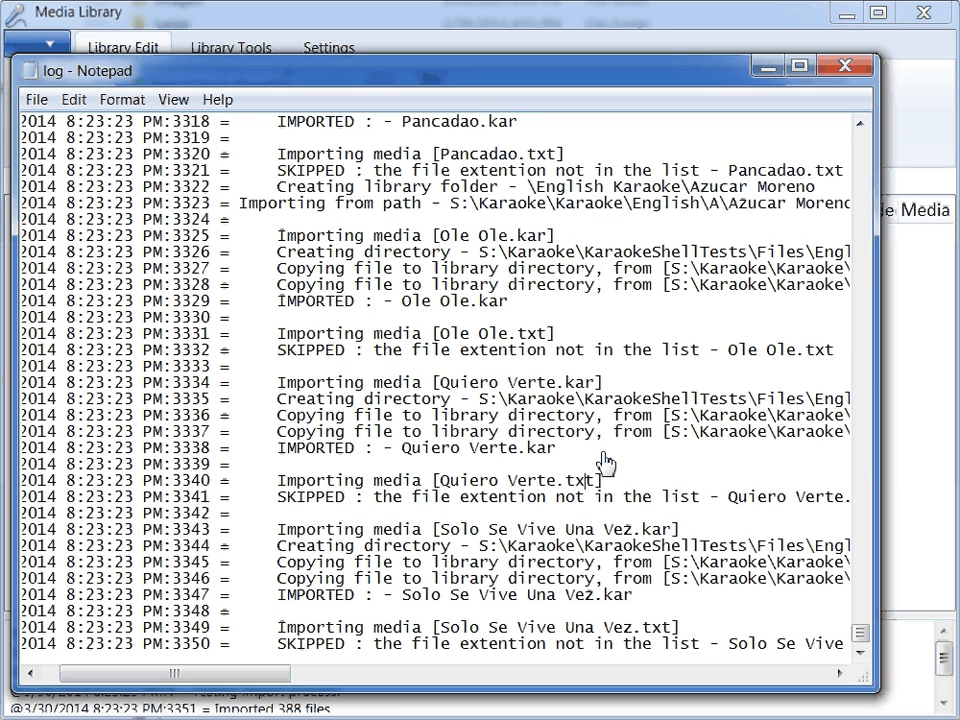
scroll(605, 462, "up", 2)
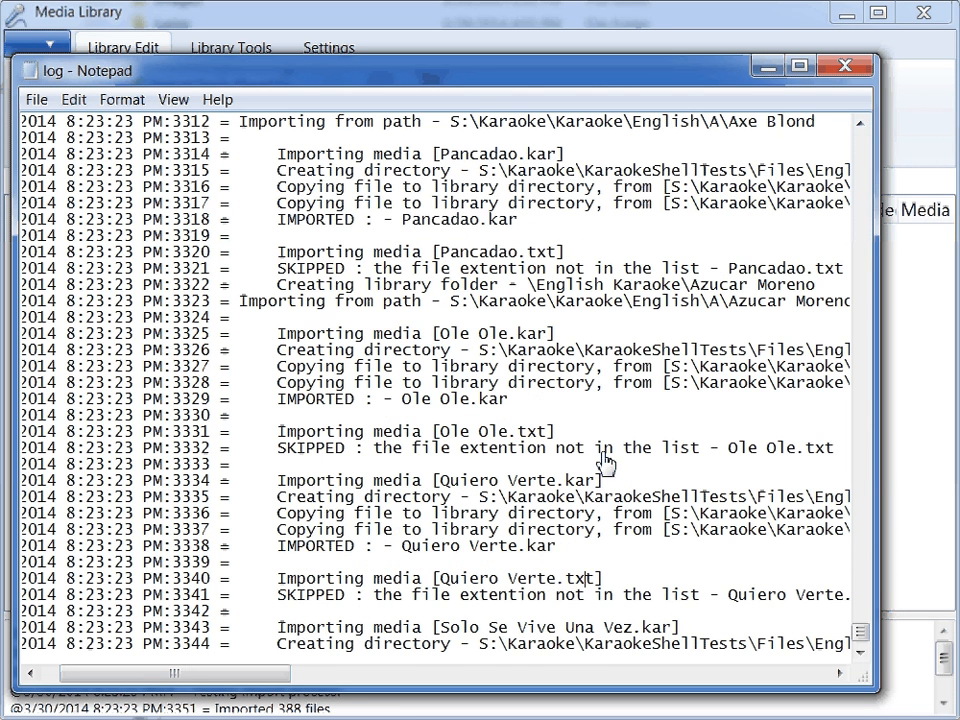
left_click(480, 320)
mouse_move(240, 676)
left_mouse_down()
mouse_move(420, 690)
mouse_move(628, 686)
mouse_move(230, 672)
mouse_move(242, 672)
left_mouse_up()
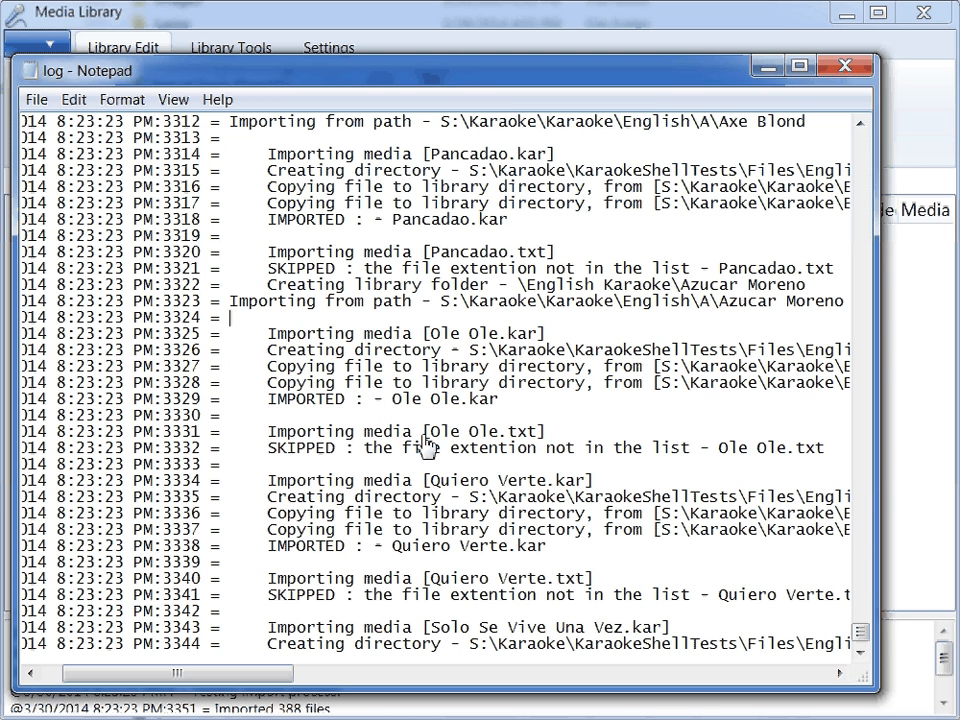
left_click(866, 67)
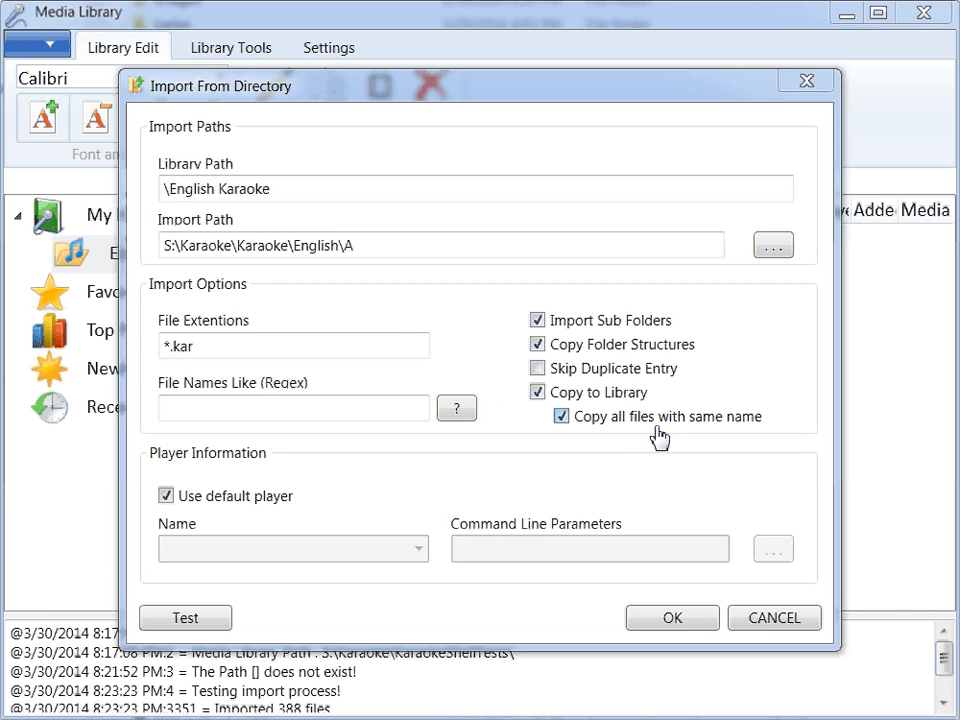
- Run the actual import into English Karaoke and check the latest entries in the message log
left_click(672, 618)
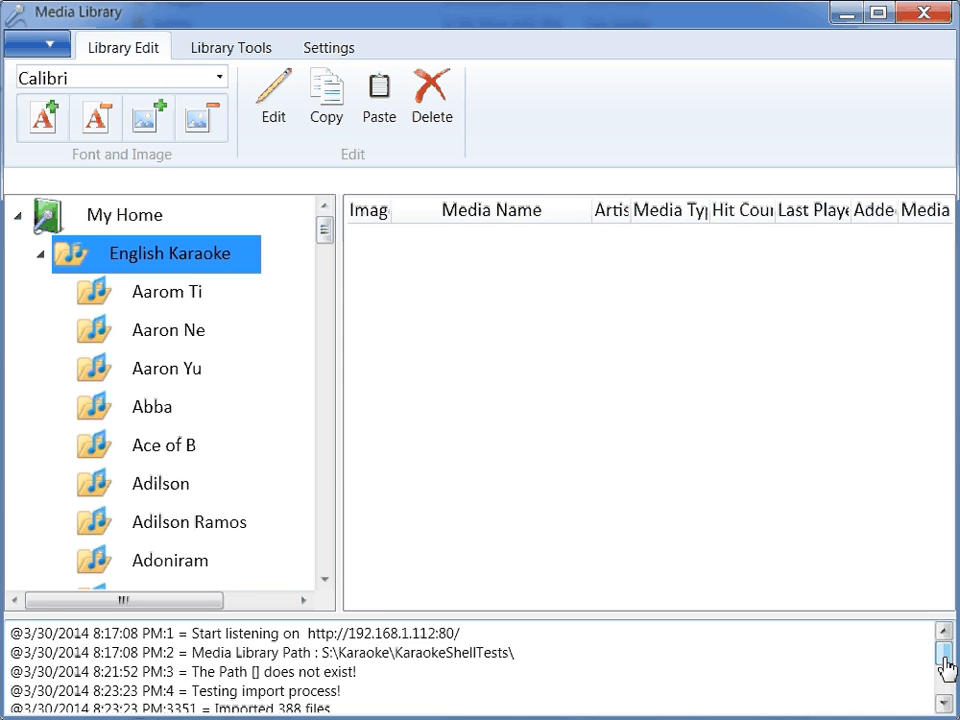
left_click_drag(945, 662, 943, 682)
left_click(457, 689)
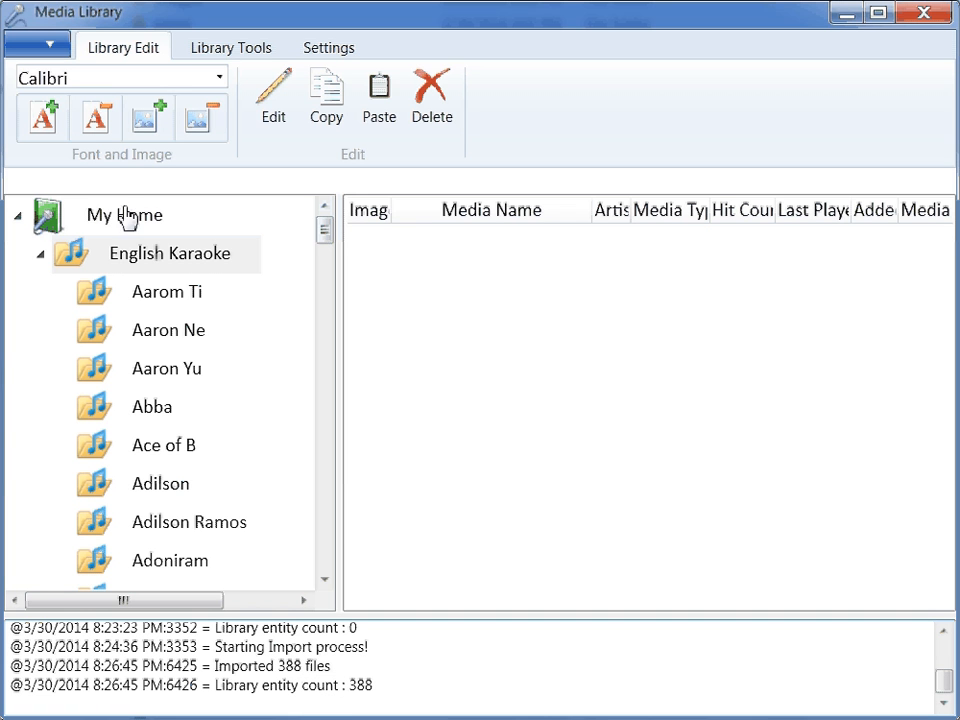
- Browse the imported folders under English Karaoke, viewing the songs in Aarom Tippon and Aaron Neville and expanding Aaron Yu
left_click(150, 263)
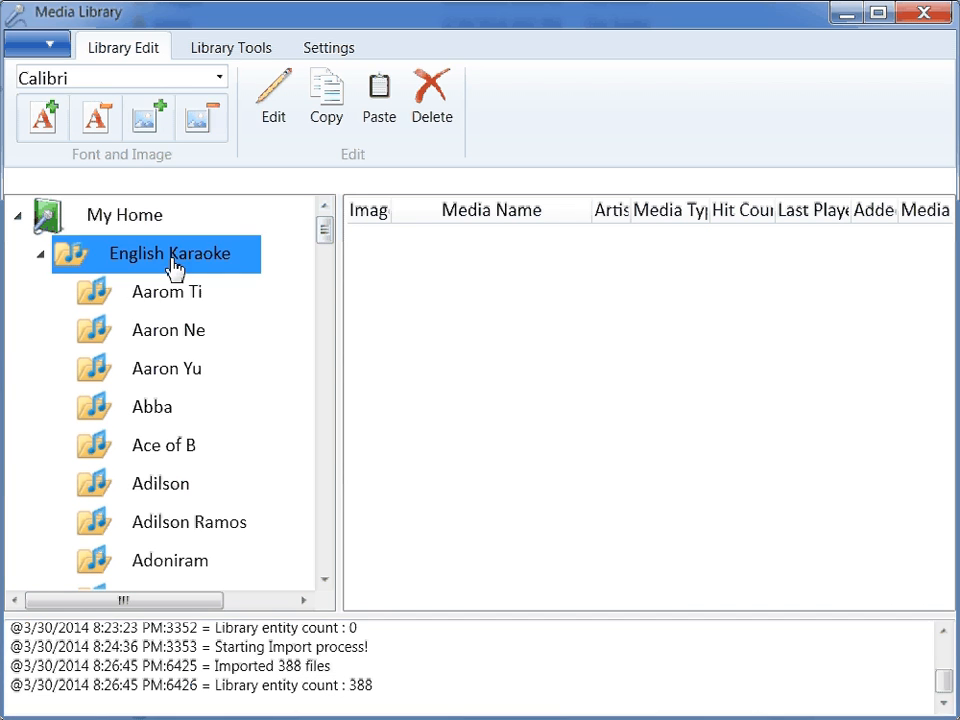
scroll(205, 343, "down", 8)
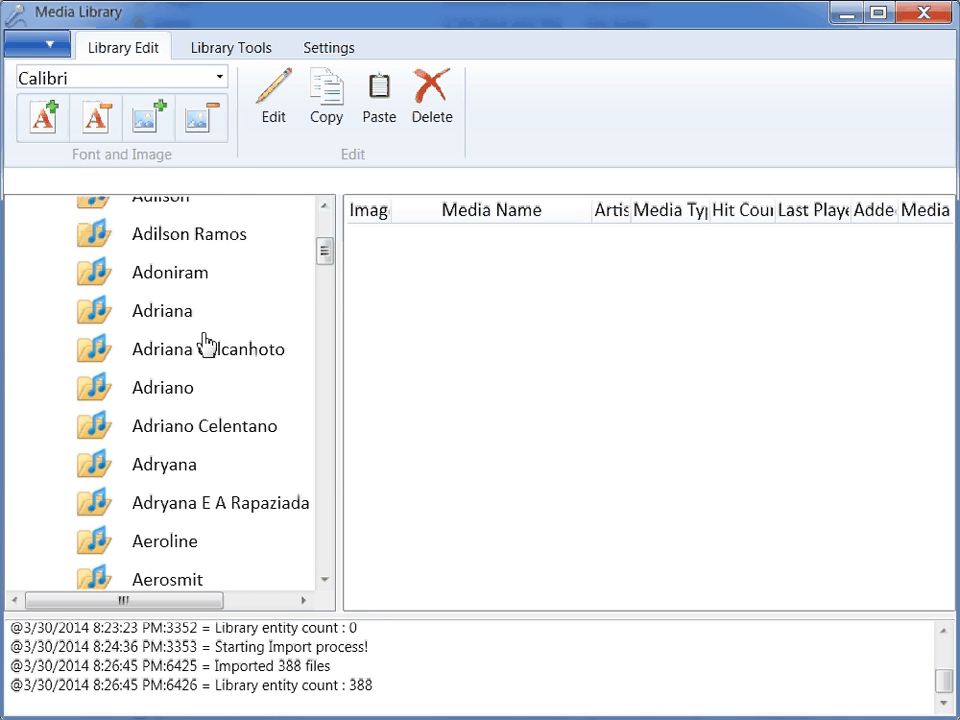
left_click_drag(327, 337, 315, 238)
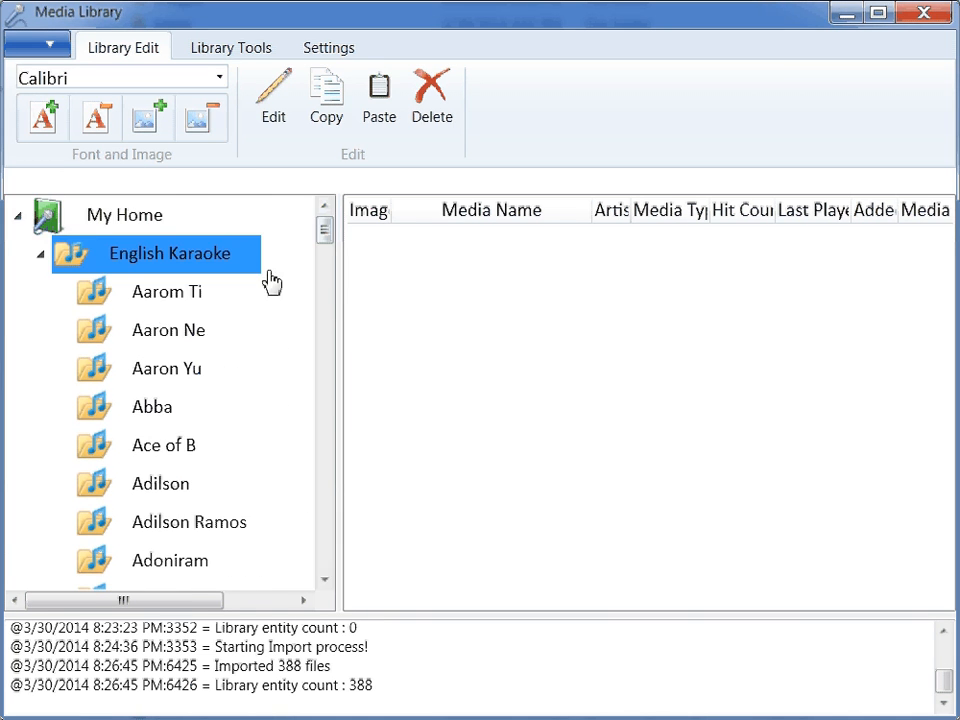
double_click(190, 296)
left_click(208, 332)
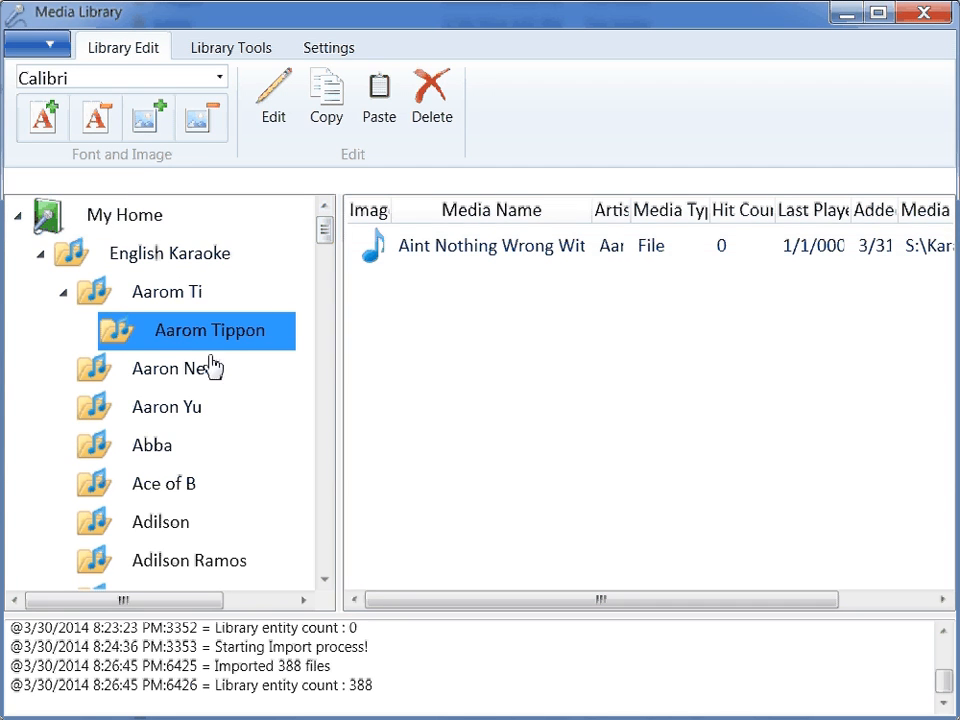
double_click(172, 377)
left_click(178, 422)
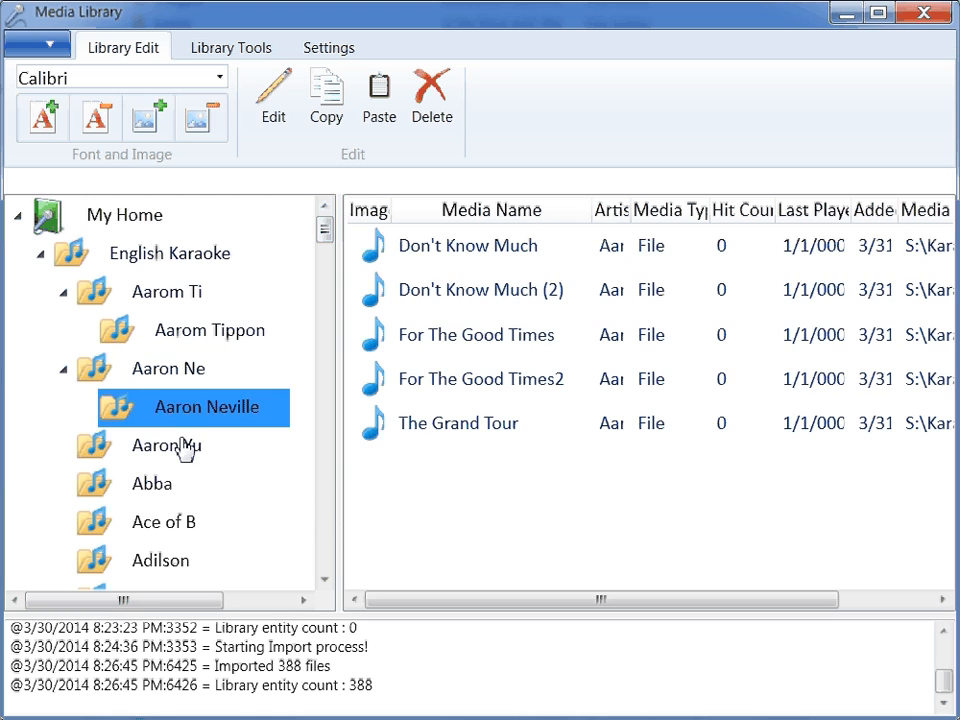
double_click(167, 452)
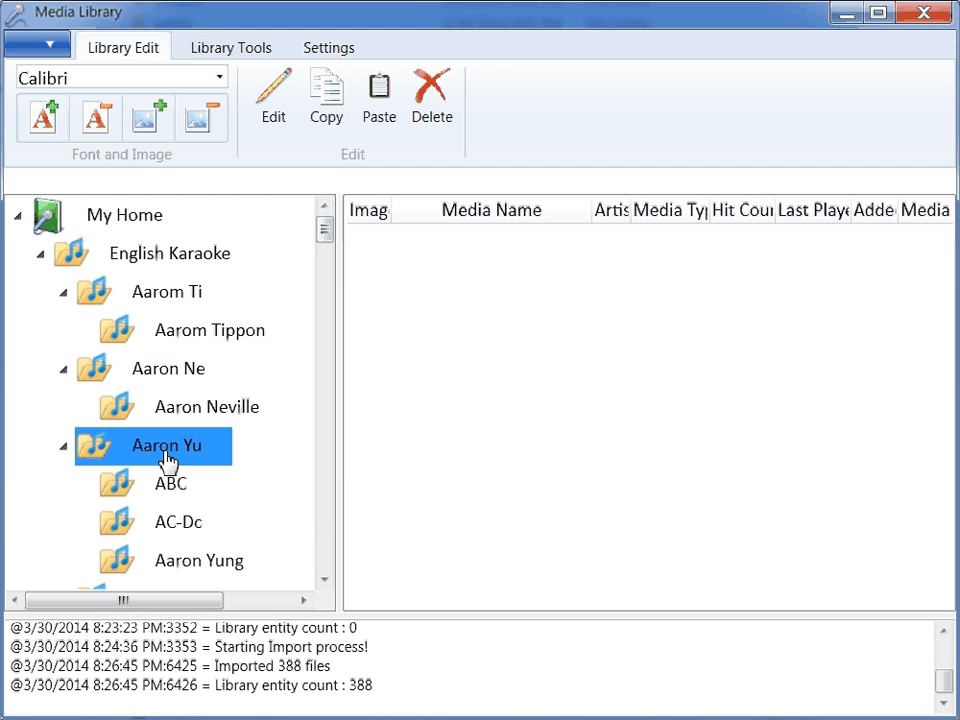
- Collapse the Aaron Ne, Aaron Yu and Aarom Ti folders under English Karaoke in the library tree
left_click(175, 414)
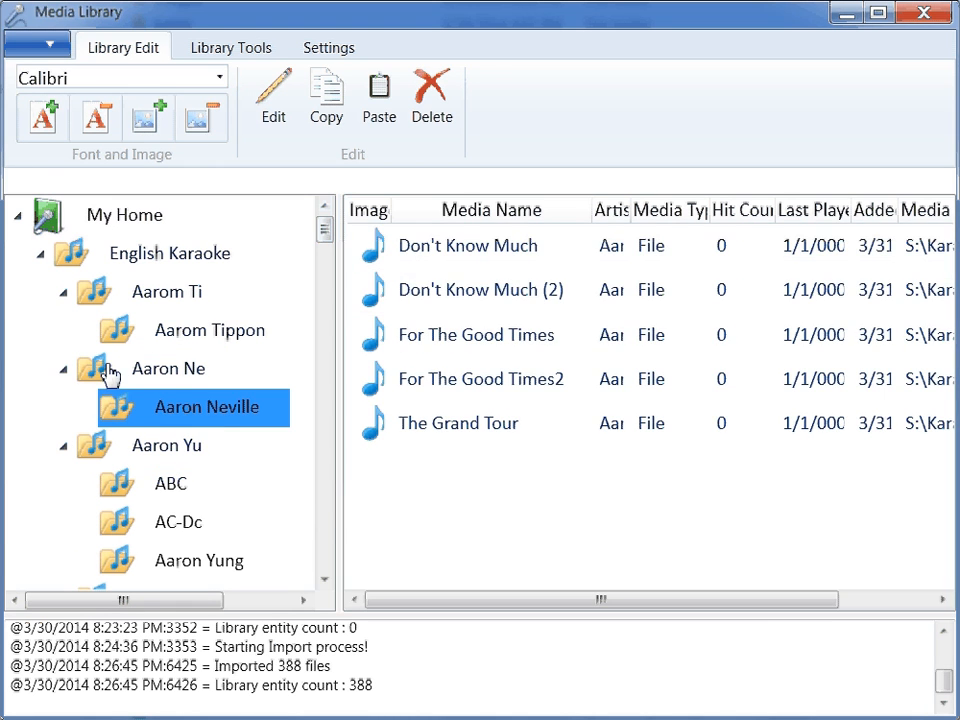
double_click(80, 372)
left_click(65, 408)
left_click(107, 300)
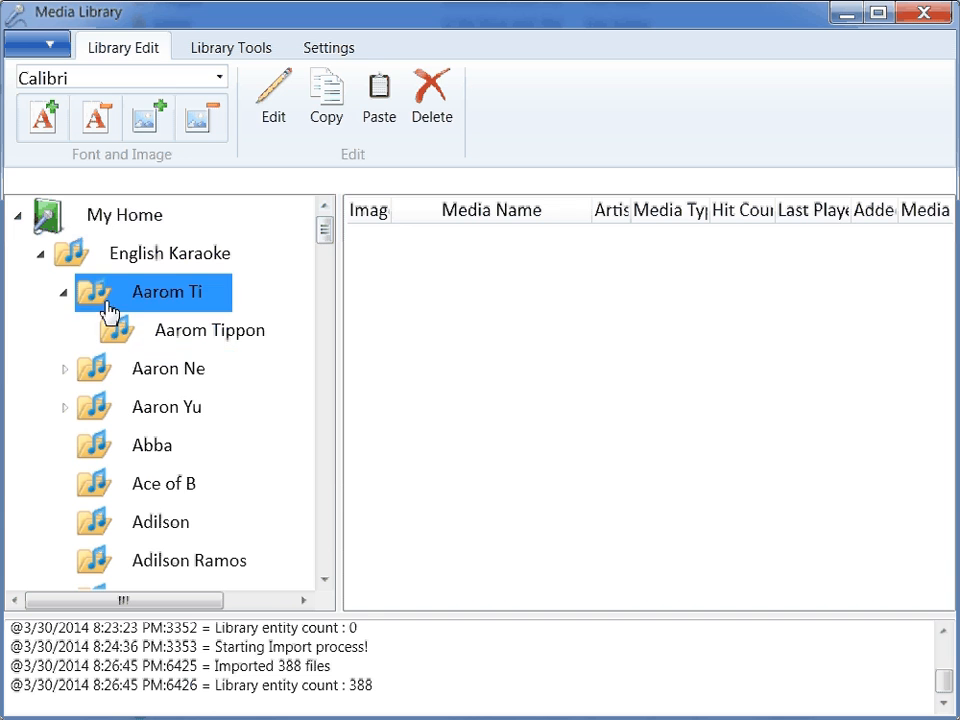
left_click(63, 293)
- Open the English Karaoke folder in the web browser with the Tablet template and view its folder list
left_click(134, 264)
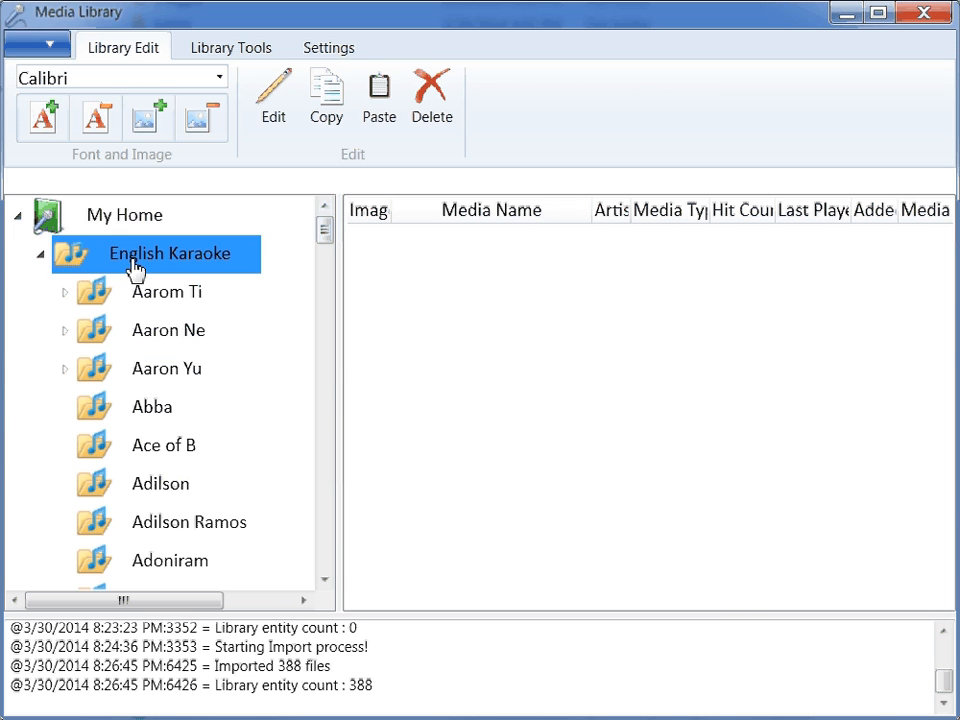
right_click(134, 270)
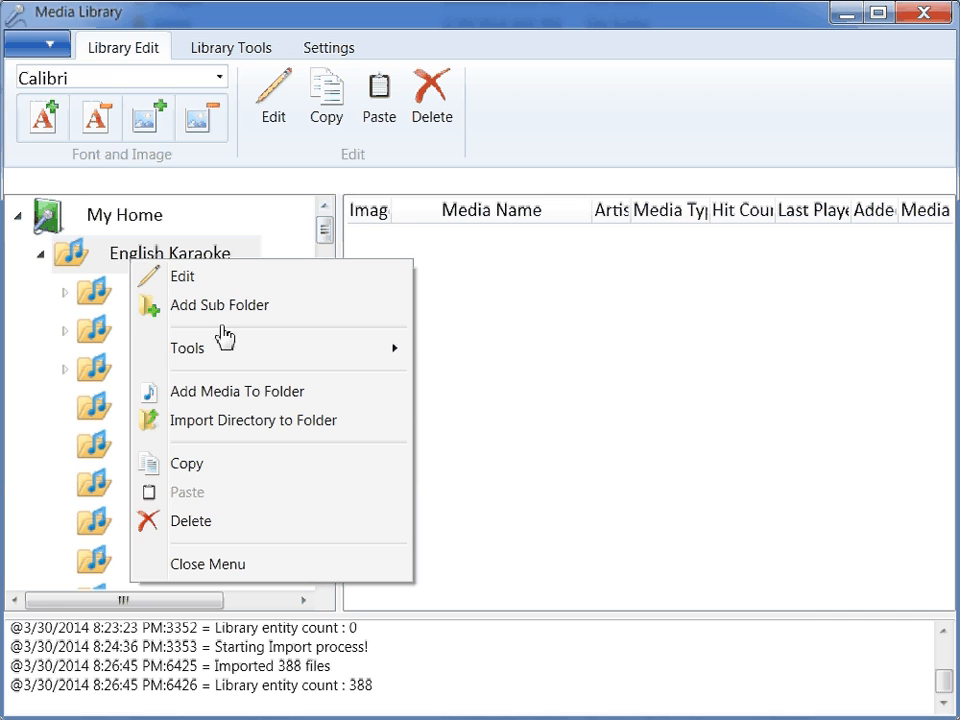
mouse_move(229, 349)
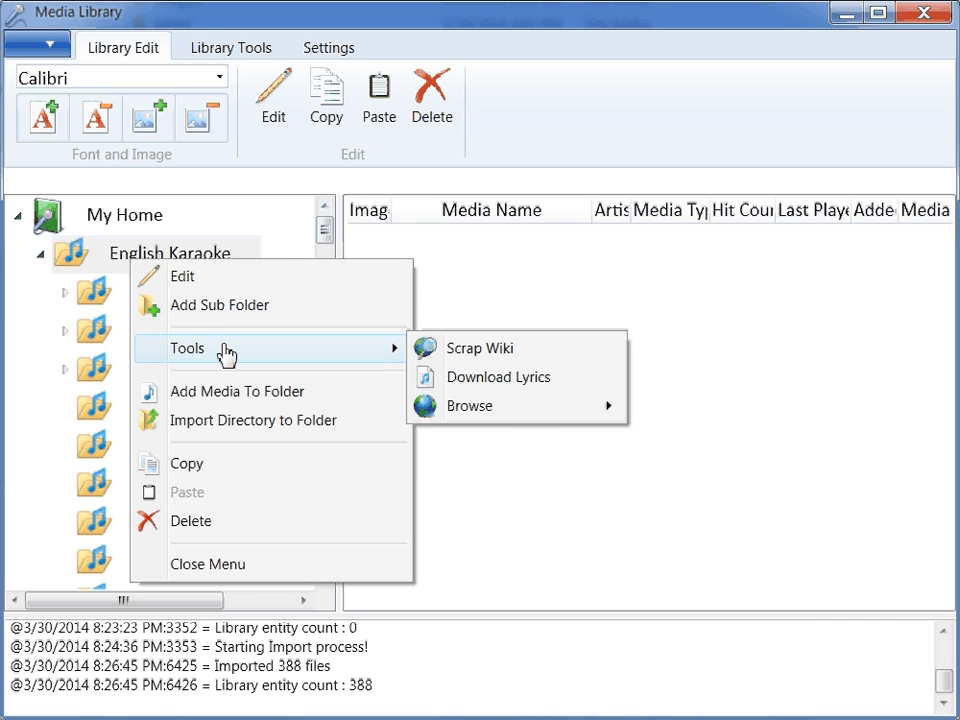
mouse_move(527, 411)
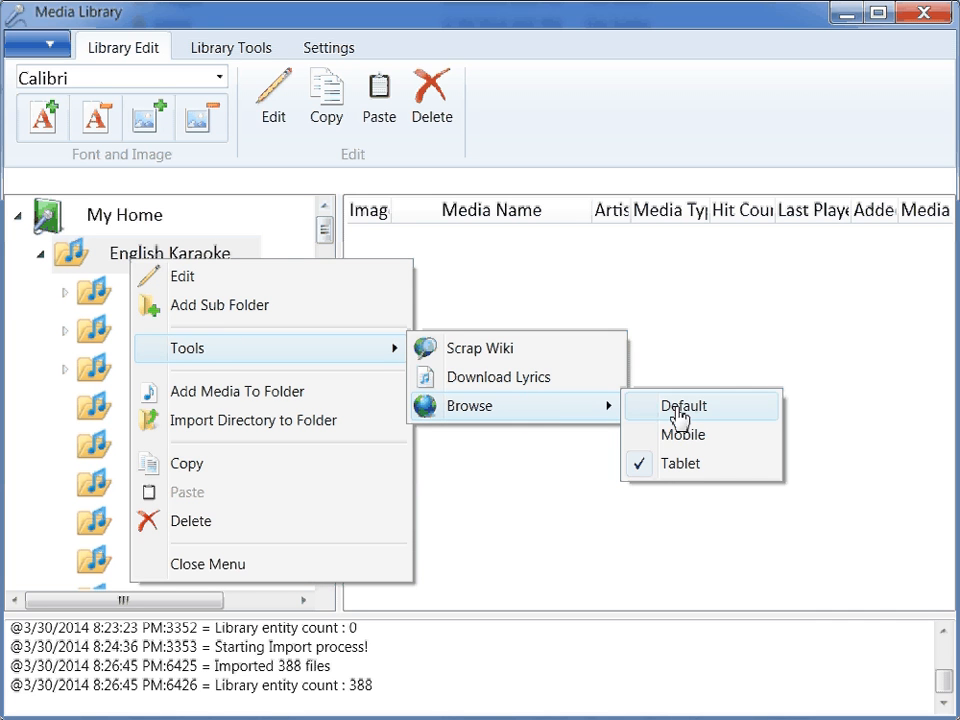
left_click(706, 466)
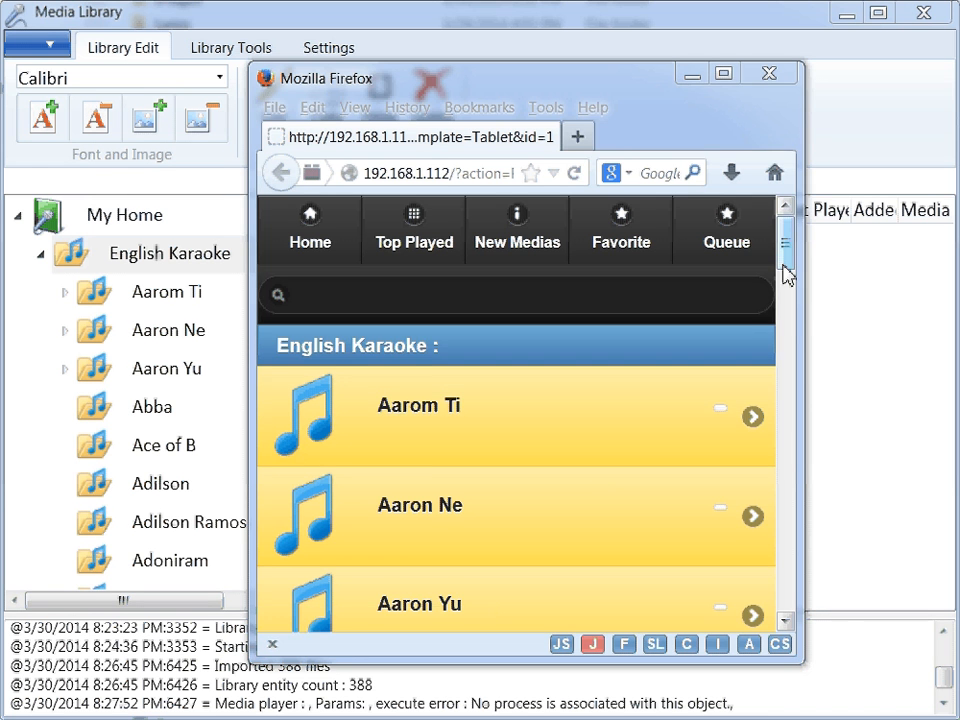
mouse_move(787, 275)
left_mouse_down()
mouse_move(789, 321)
mouse_move(789, 257)
mouse_move(806, 435)
mouse_move(797, 600)
mouse_move(797, 253)
mouse_move(797, 262)
left_mouse_up()
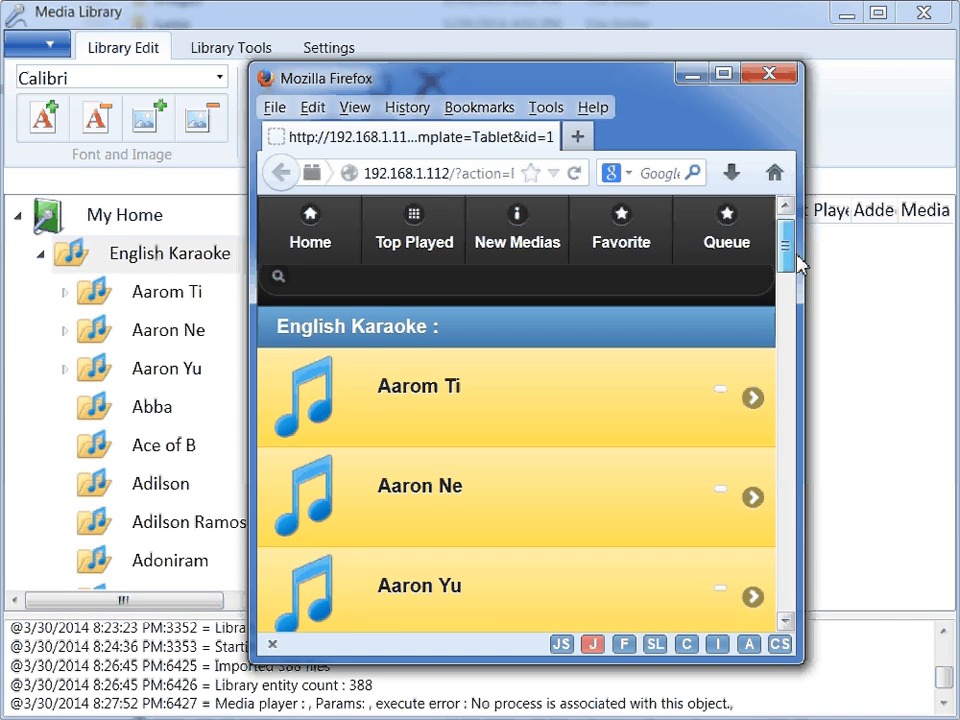
- From the web library's home page, open English Karaoke and look through the songs in its Abba folder
left_click(303, 240)
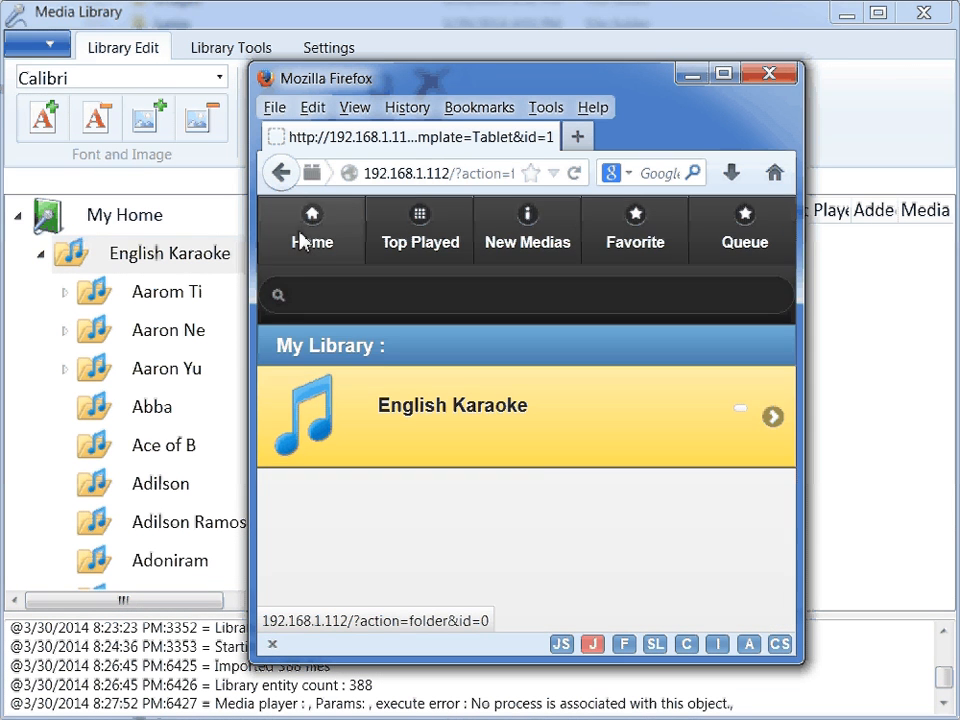
left_click(518, 437)
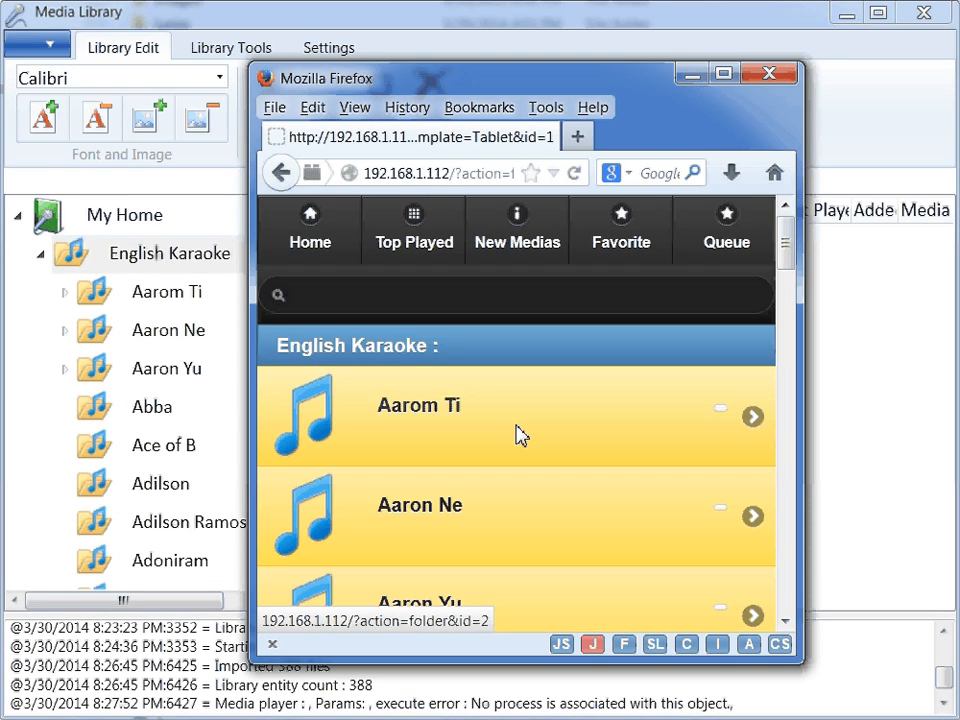
scroll(516, 433, "down", 4)
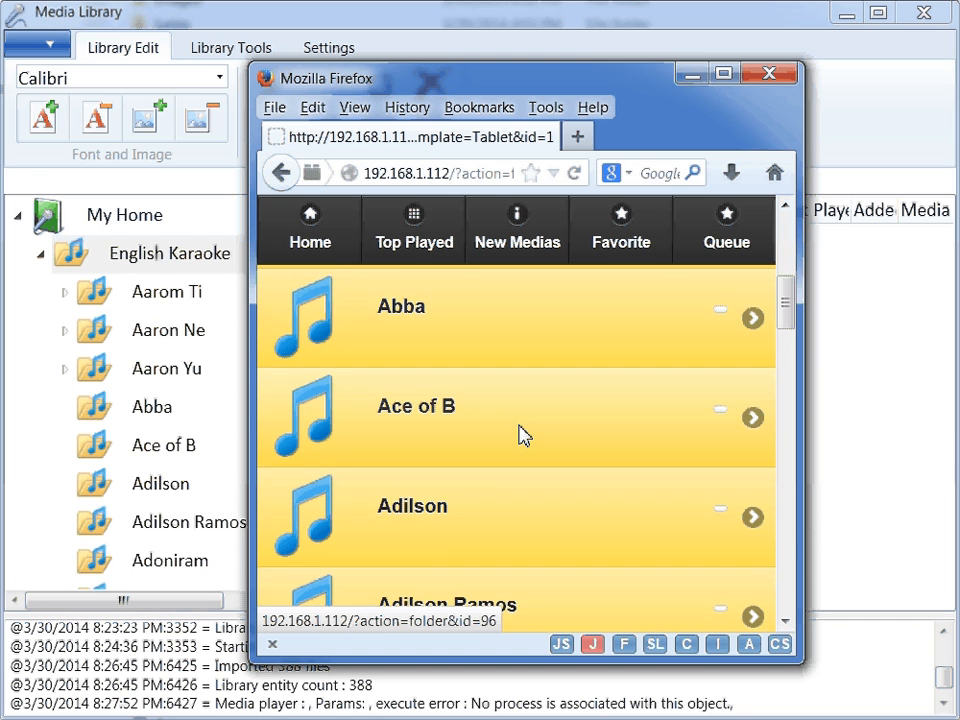
left_click(484, 333)
scroll(529, 430, "down", 8)
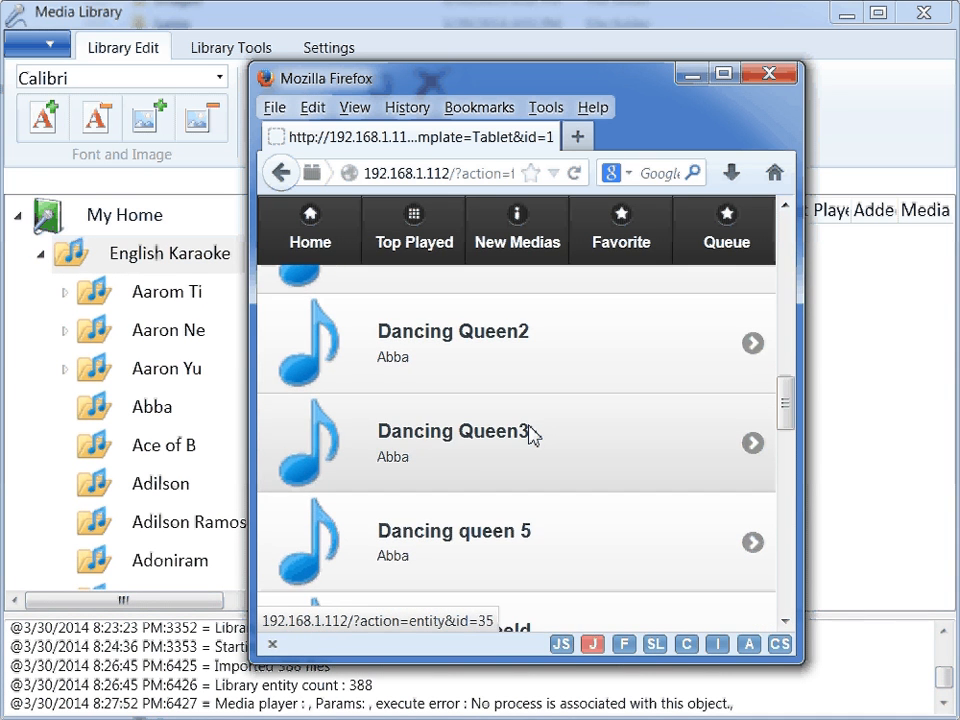
scroll(529, 433, "down", 4)
scroll(533, 435, "up", 5)
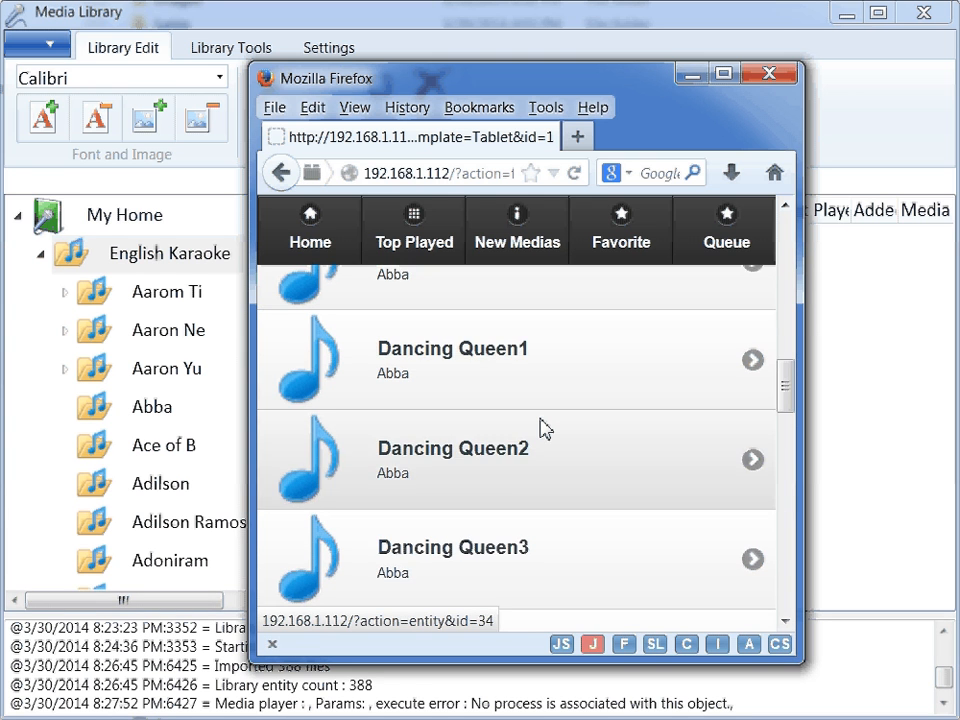
scroll(543, 429, "up", 3)
scroll(540, 428, "up", 1)
- View the song page for Abba's Dancing Queen, including its singer name and picture section, and return to the Media Library window
left_click(554, 451)
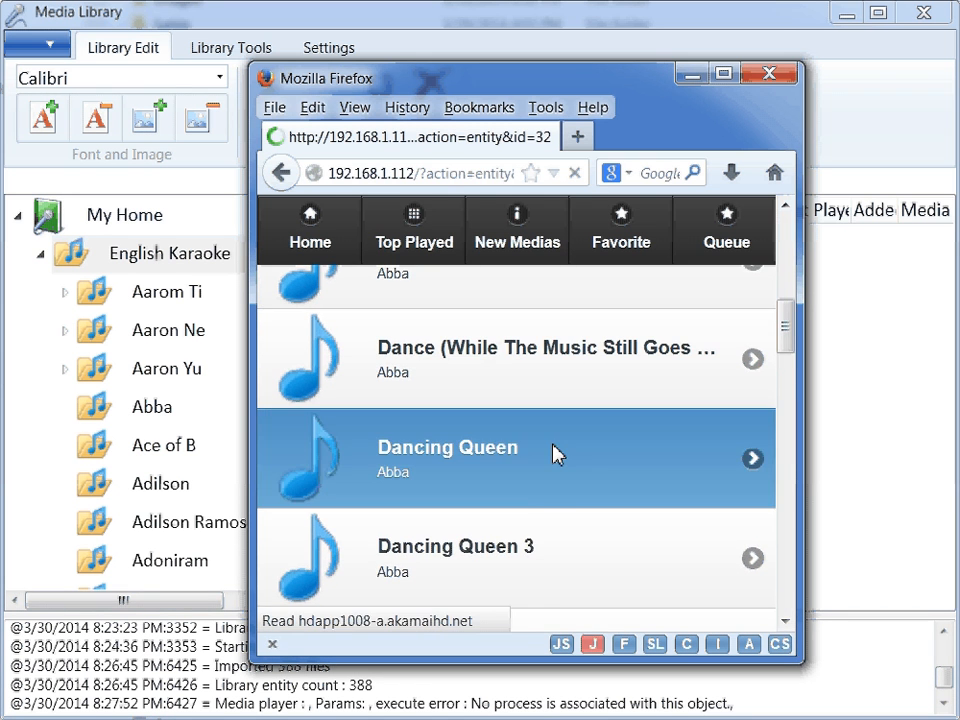
scroll(545, 446, "down", 7)
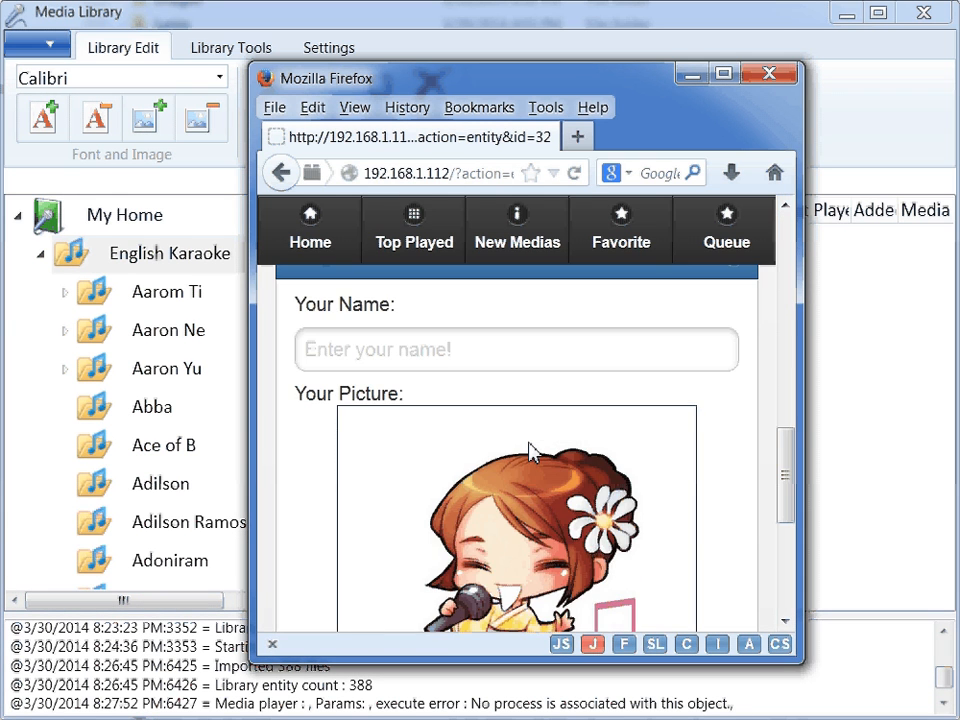
scroll(529, 447, "up", 7)
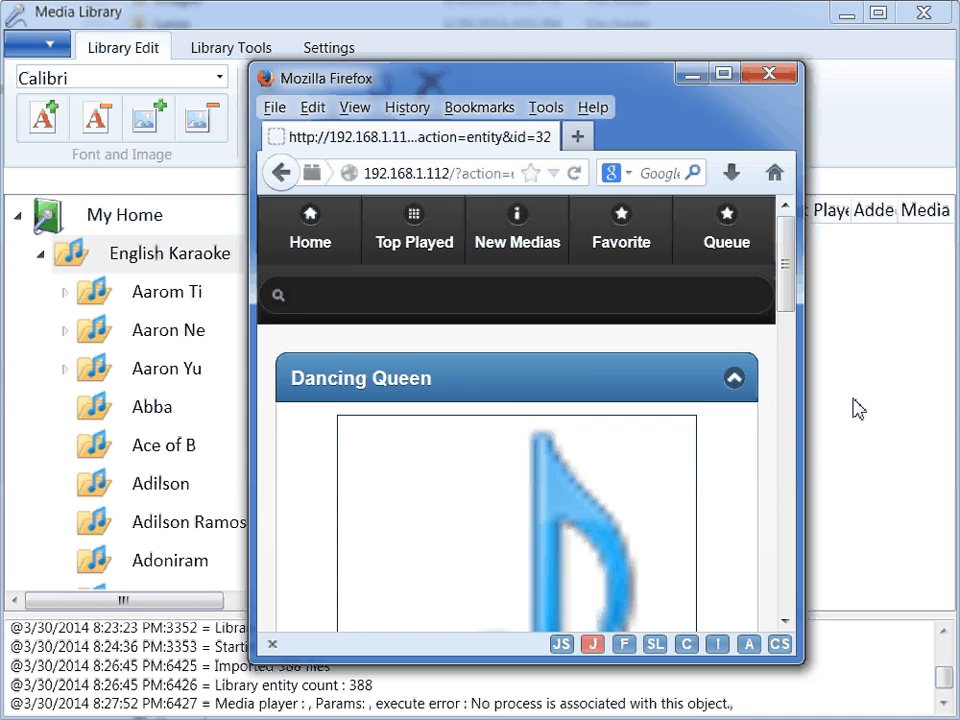
left_click(852, 399)
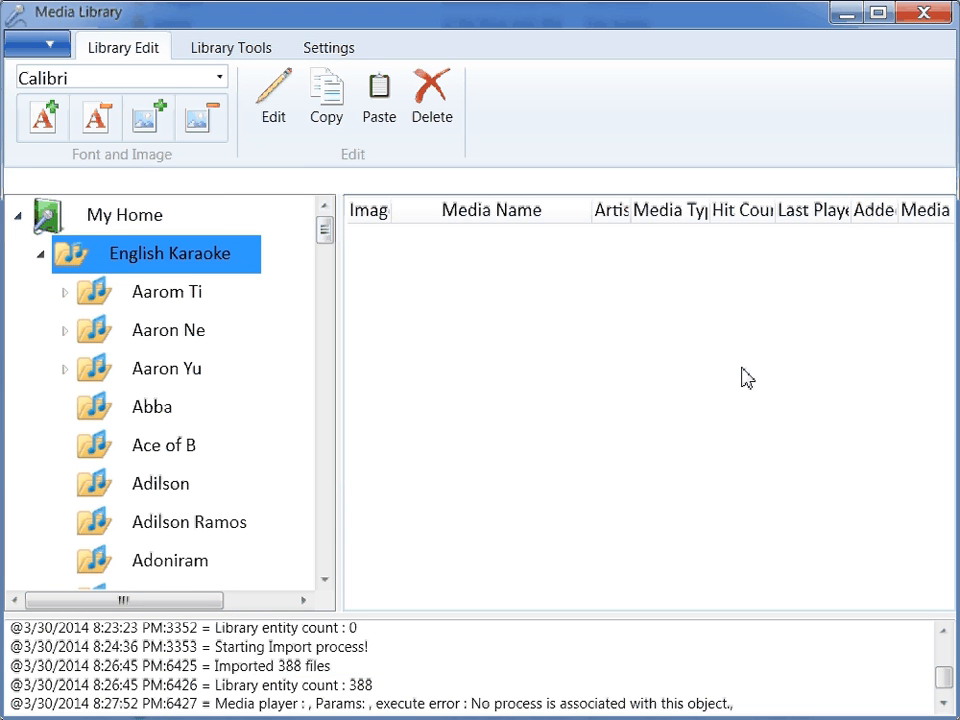